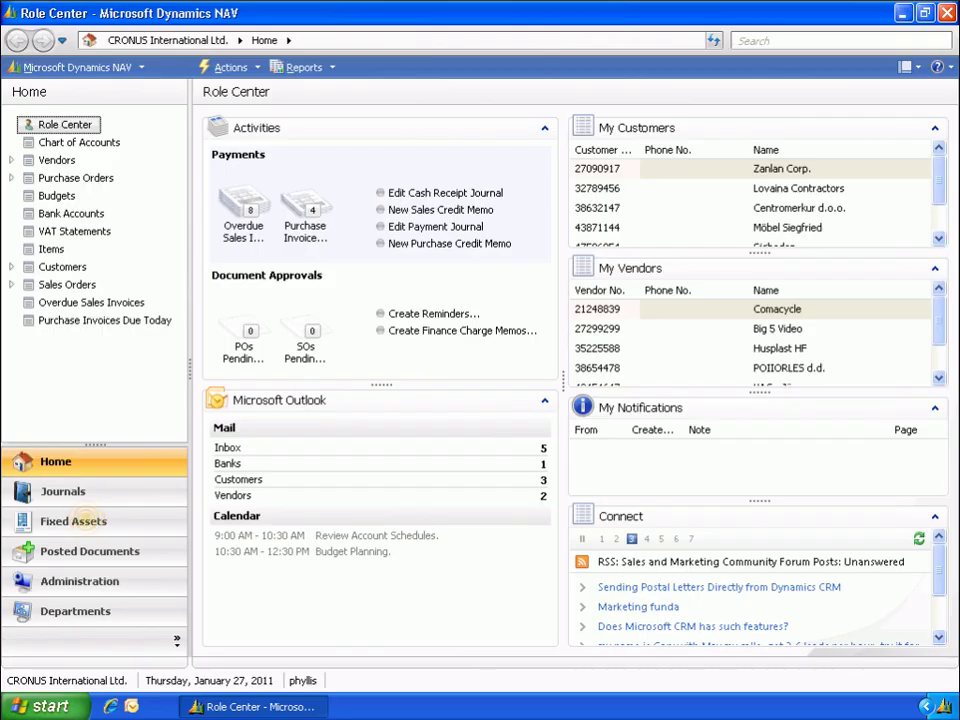
Step: Create fixed asset card FA000100 with description Welder and assign its responsible employee
click(73, 521)
click(92, 522)
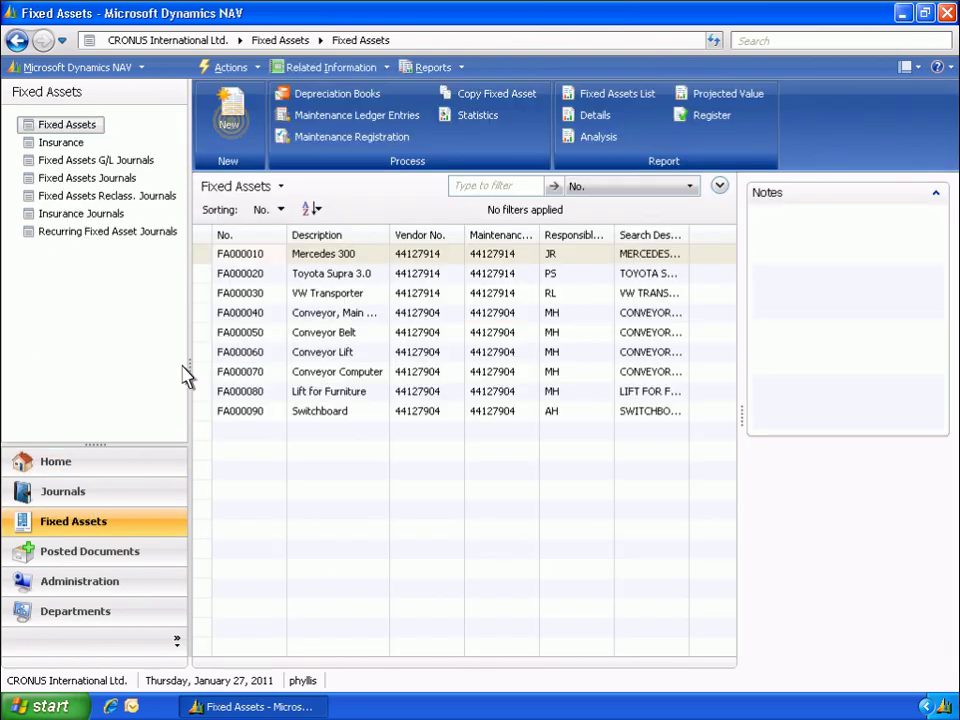
click(232, 128)
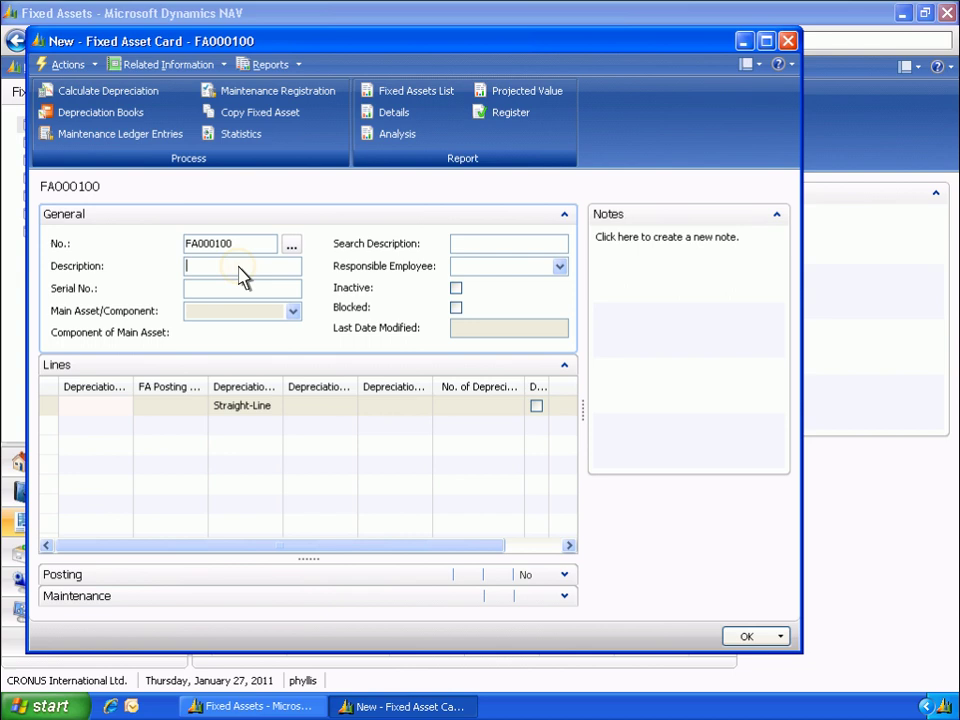
text(Welder)
key(Tab)
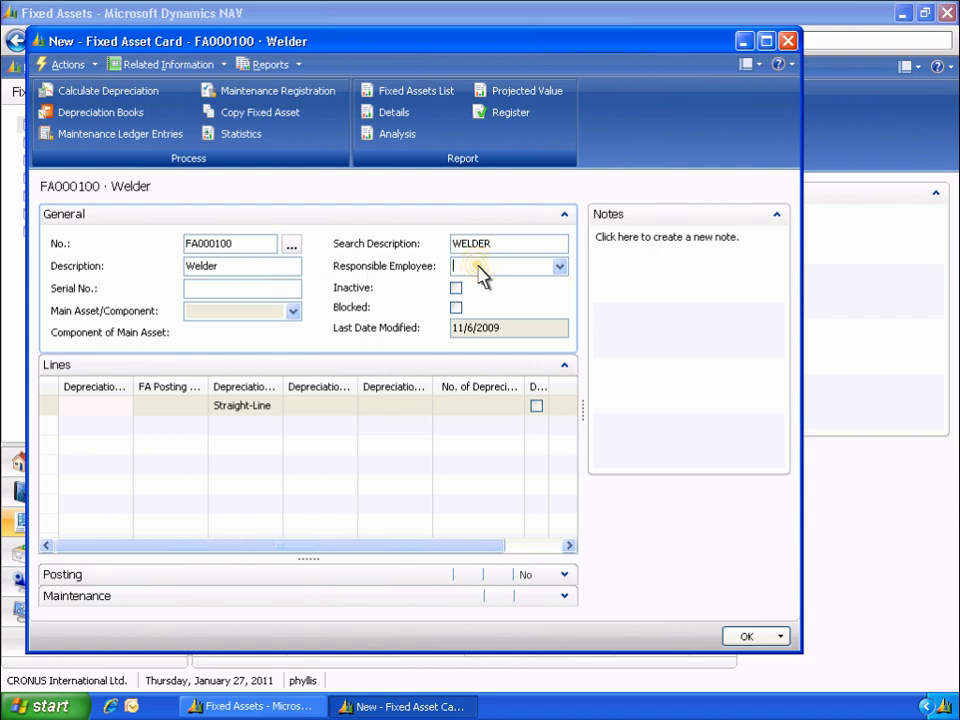
text(TS)
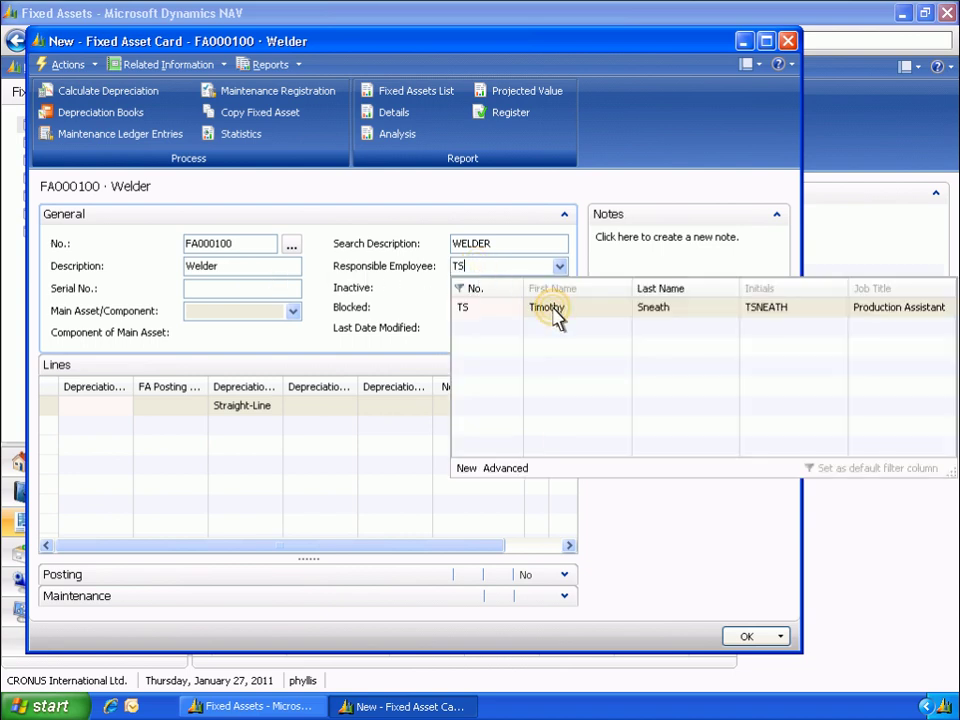
click(558, 317)
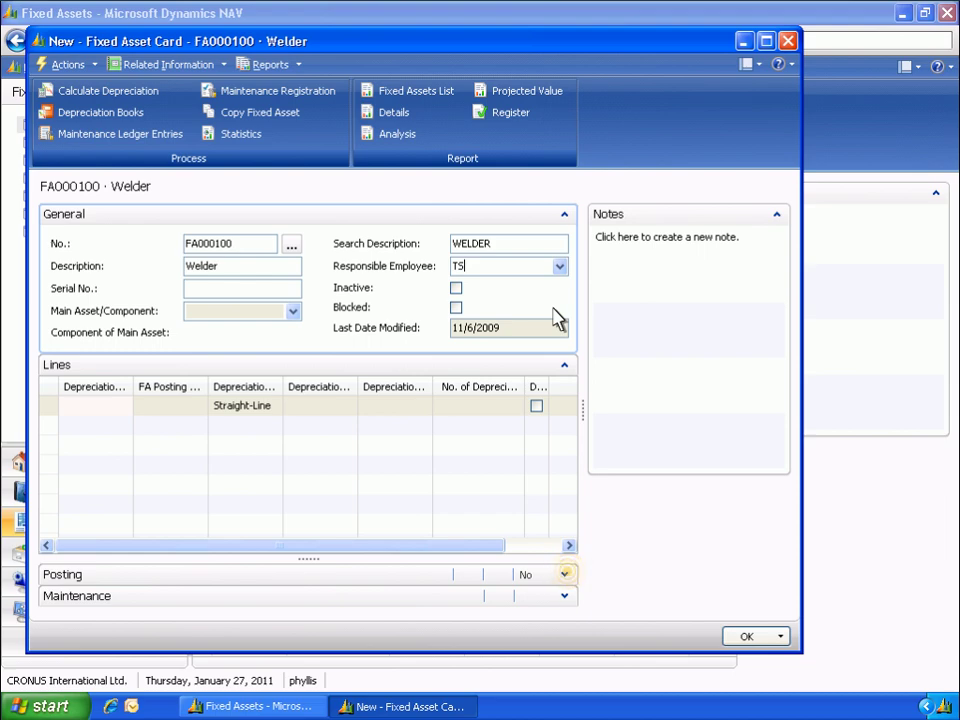
Step: Set FA class TANGIBLE, subclass MACHINERY and location code PROD in the Welder's posting details
click(565, 576)
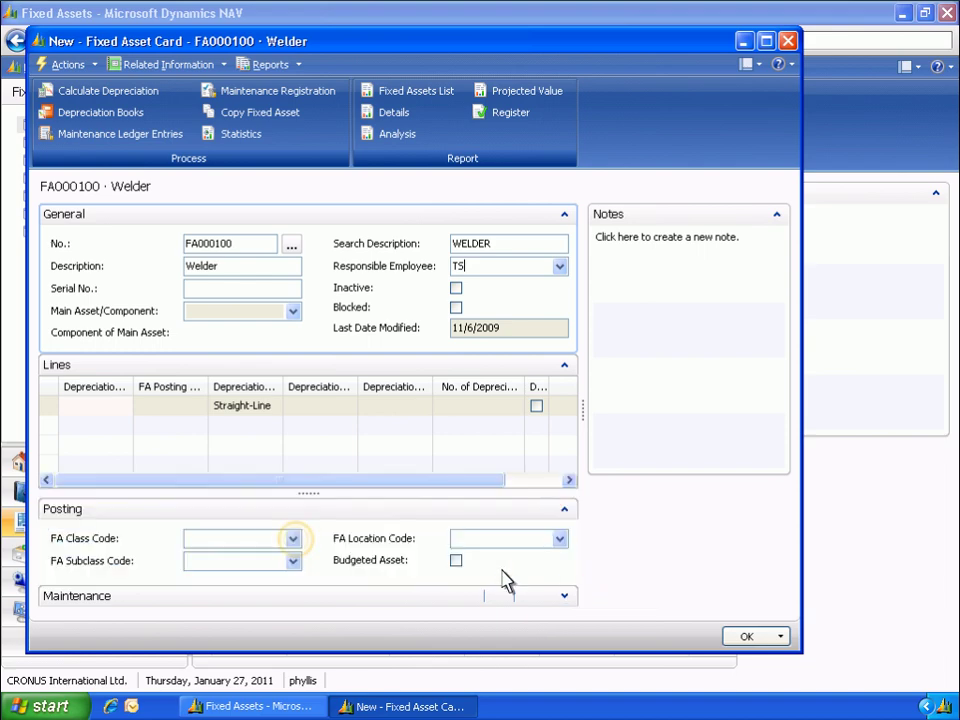
click(295, 540)
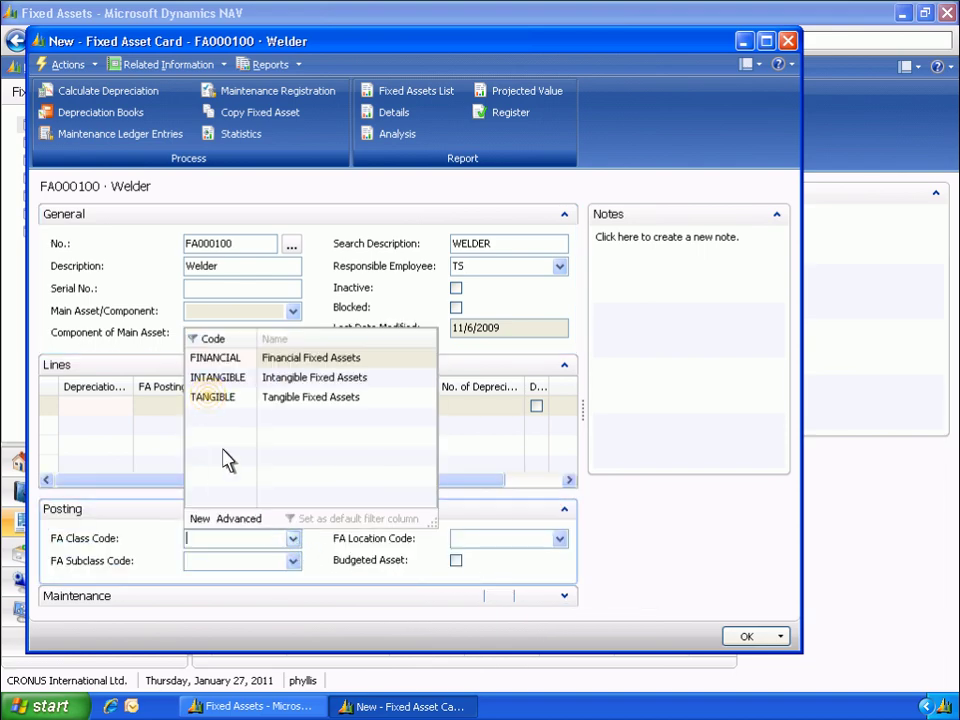
click(213, 400)
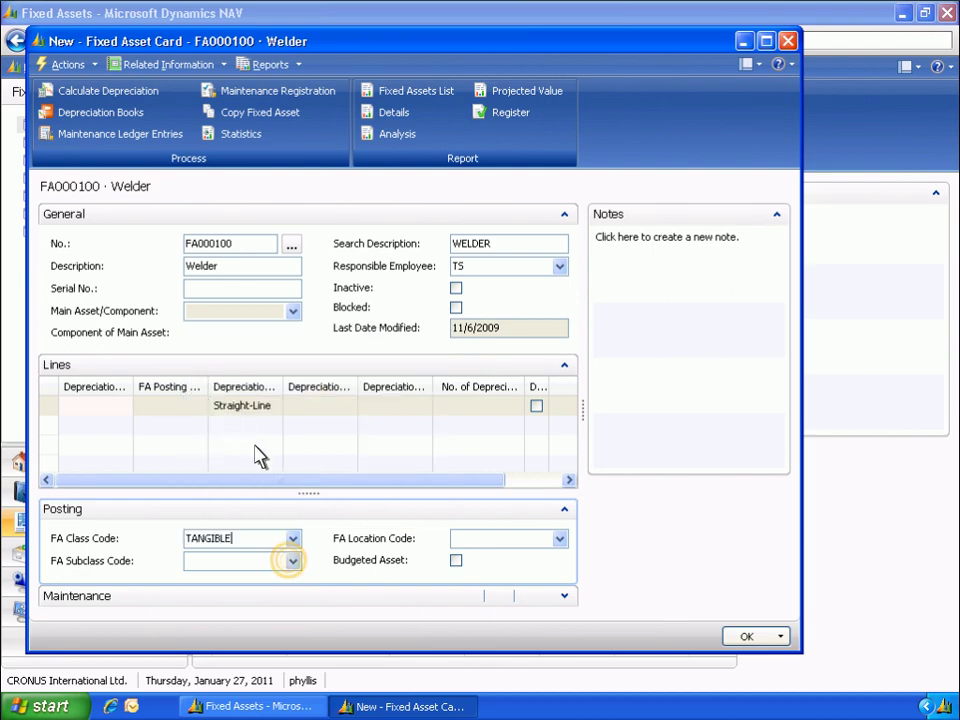
click(292, 565)
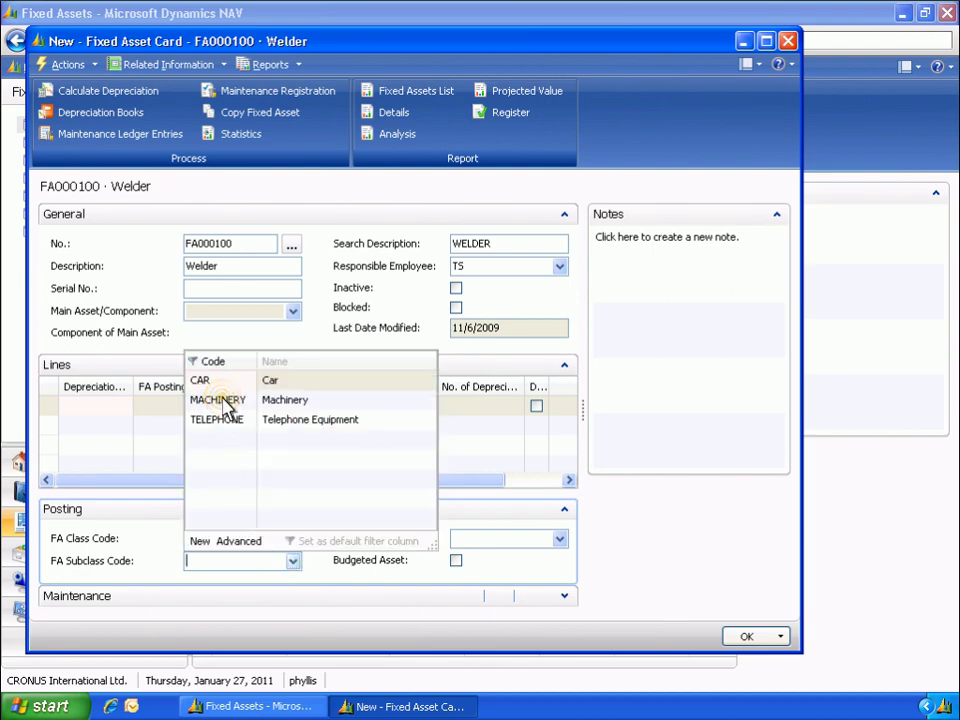
click(224, 400)
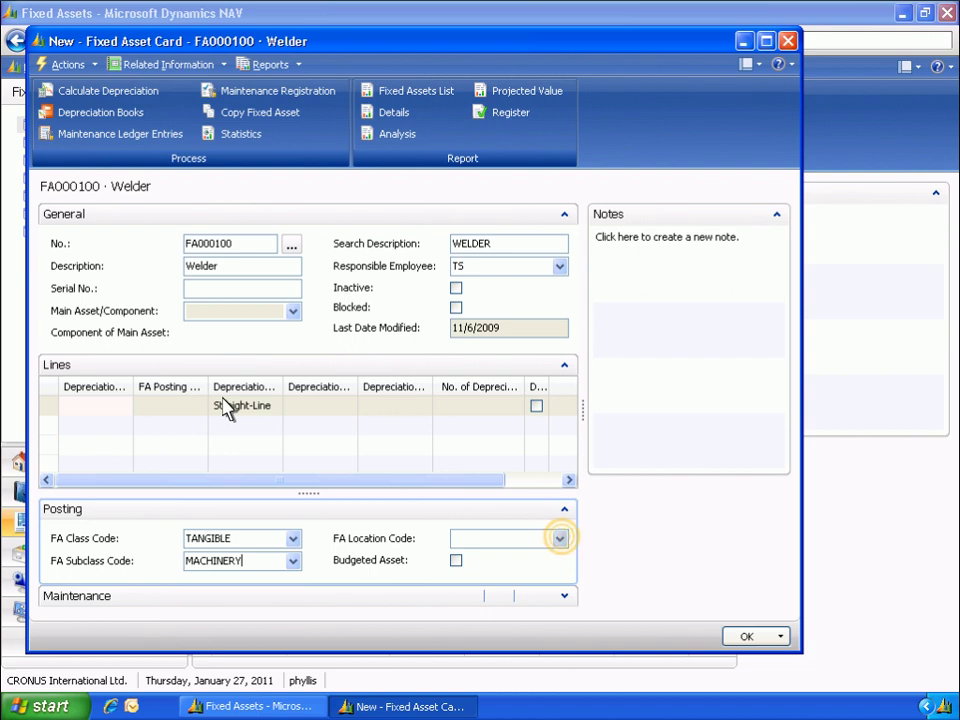
click(559, 539)
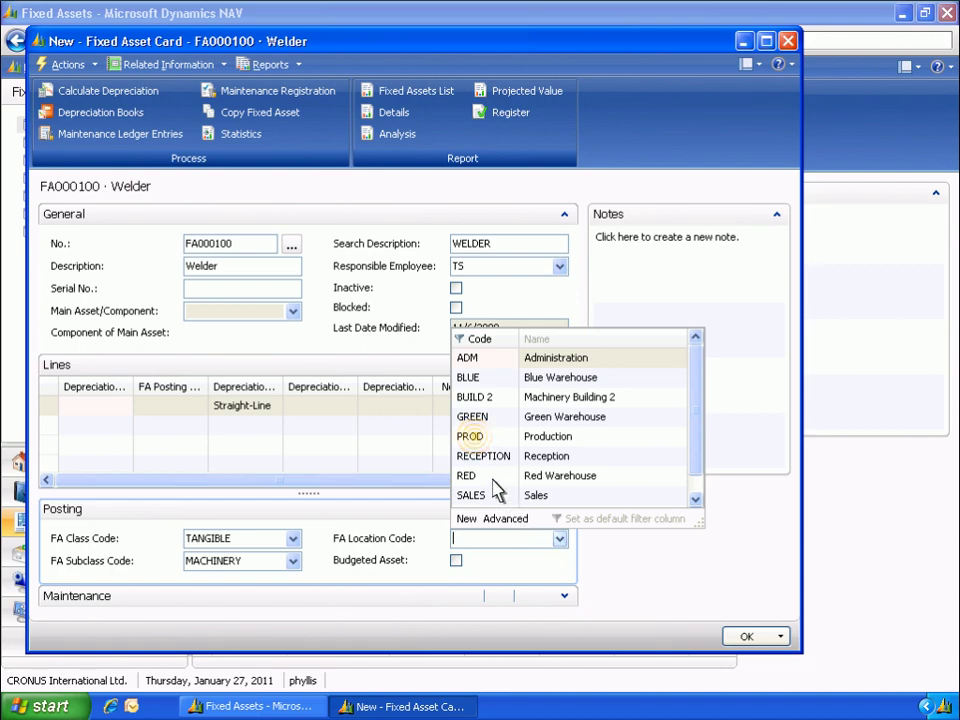
click(470, 437)
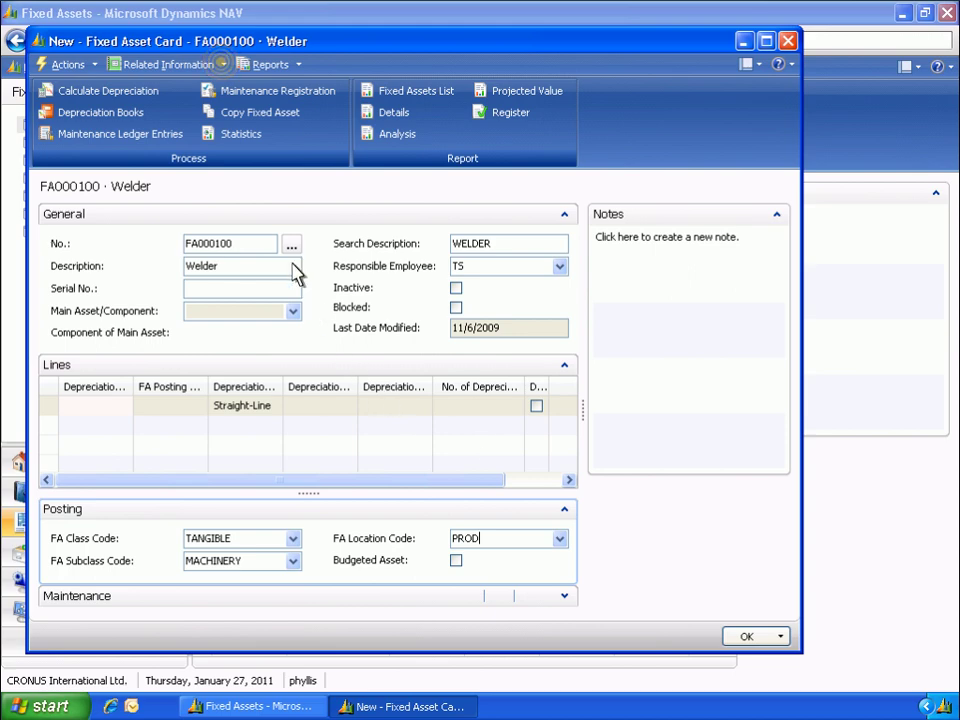
Step: Add a default dimension DEPARTMENT with value PROD and Code Mandatory value posting to the Welder
click(219, 68)
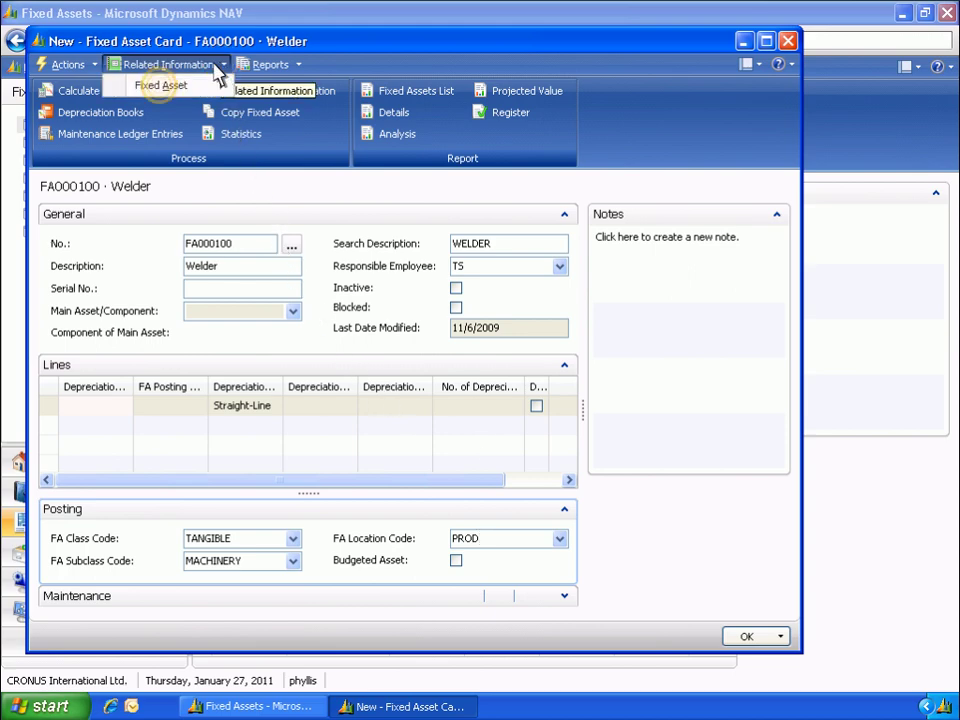
mouse_move(170, 86)
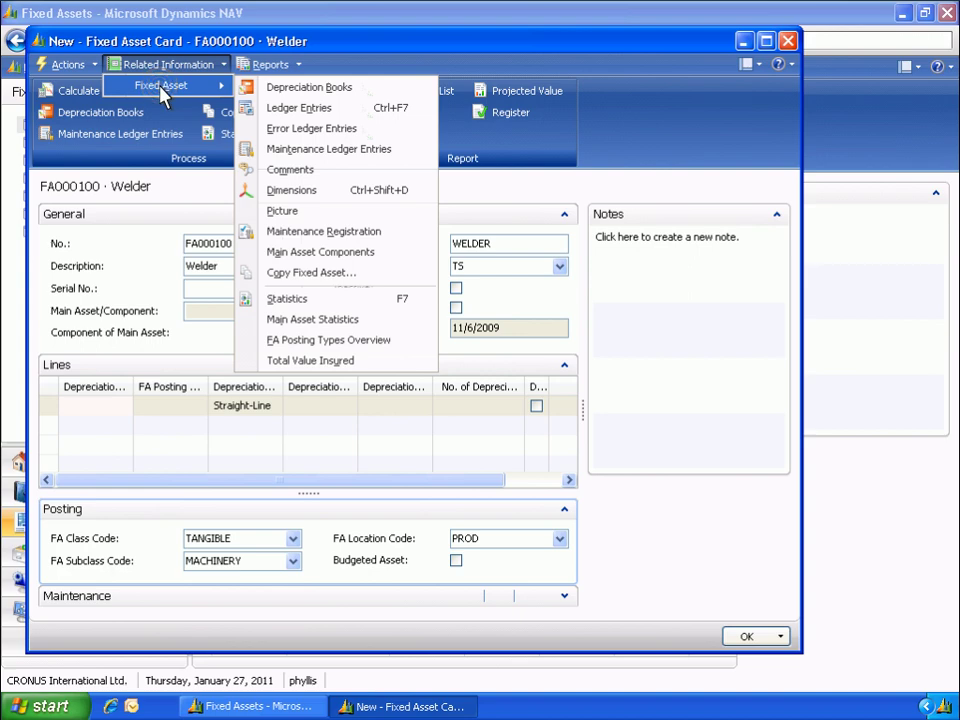
click(291, 190)
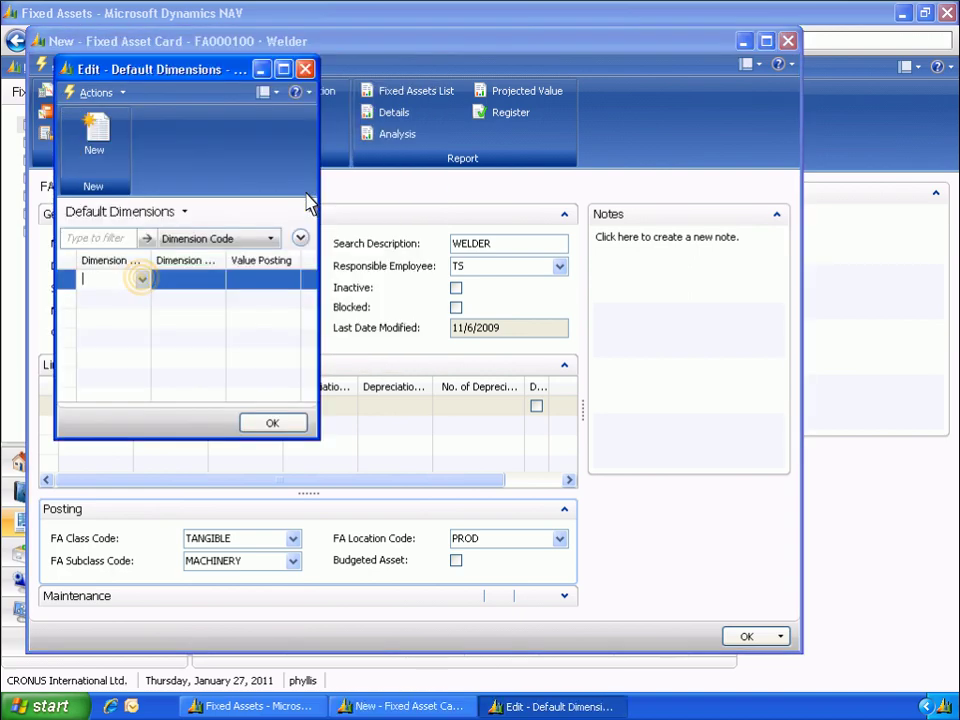
click(144, 280)
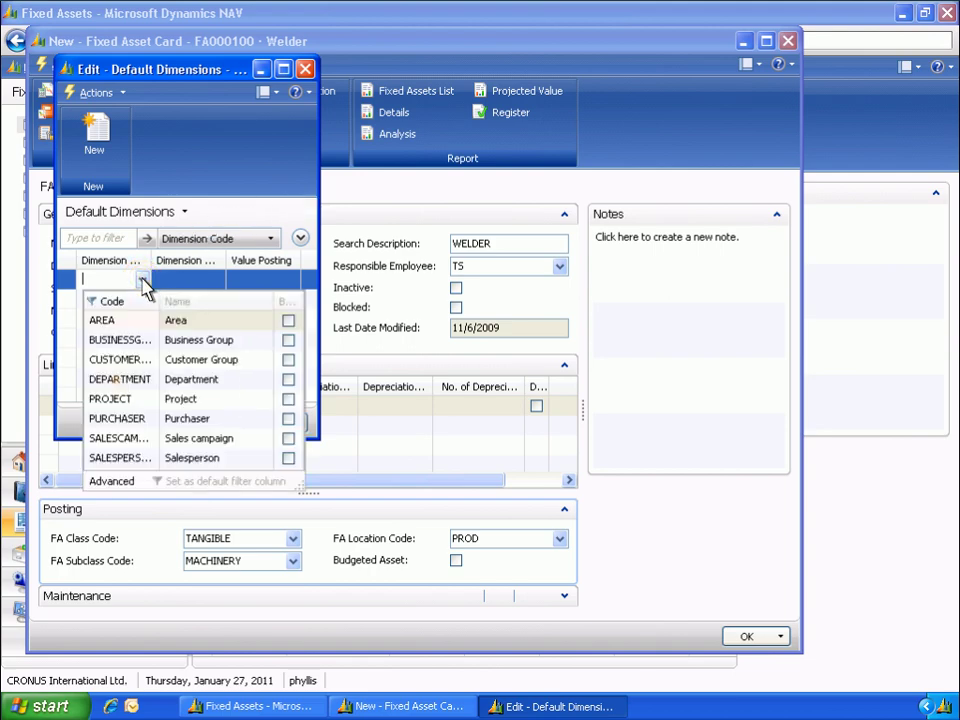
click(130, 380)
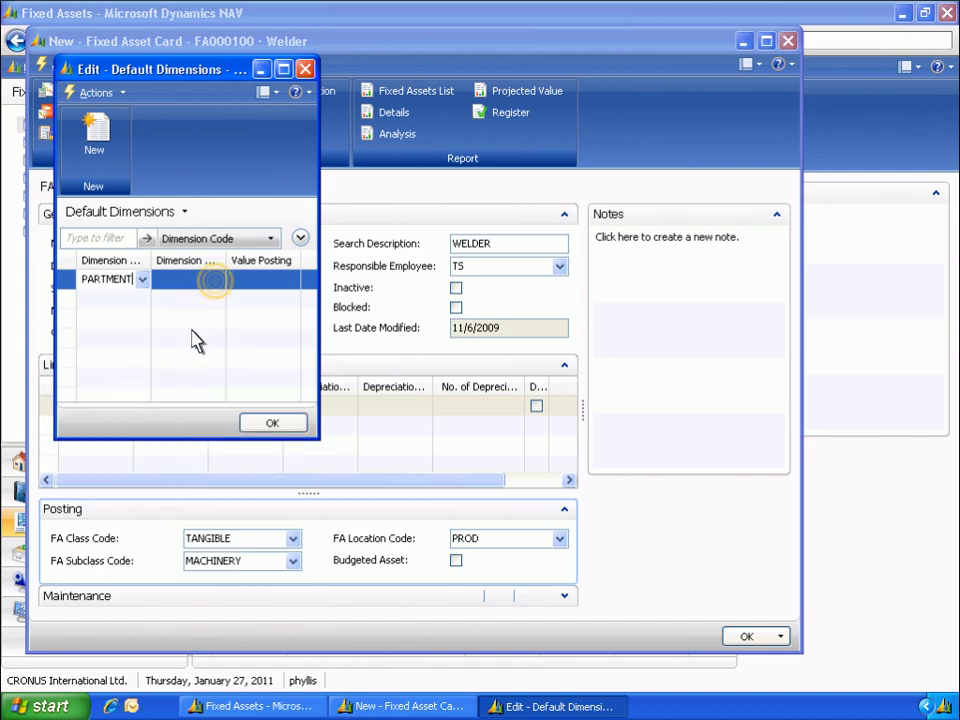
click(217, 282)
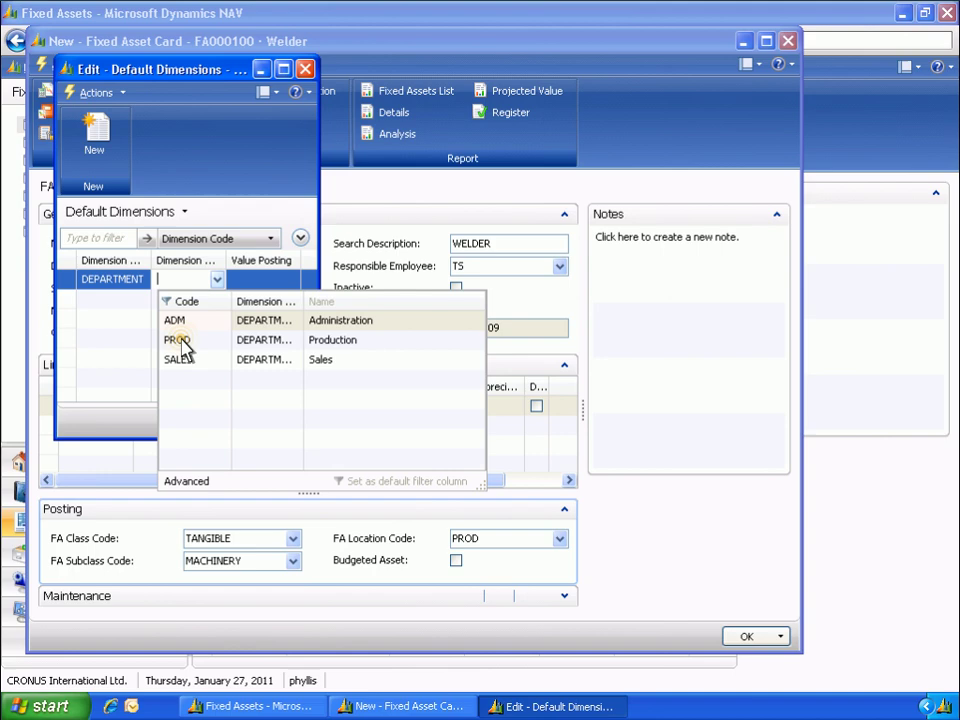
click(183, 342)
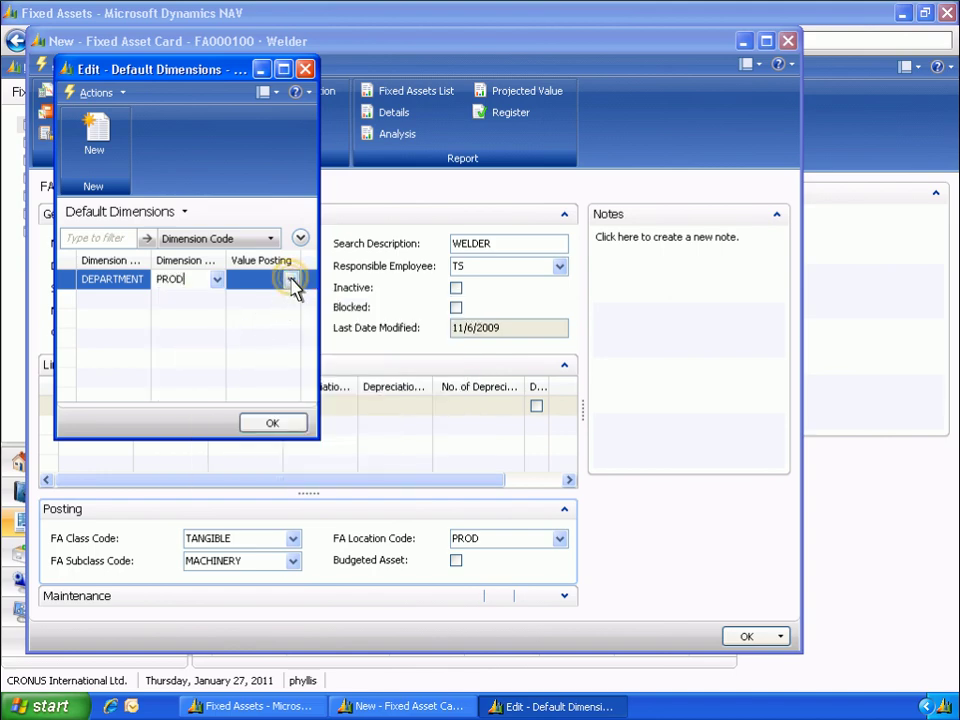
click(290, 282)
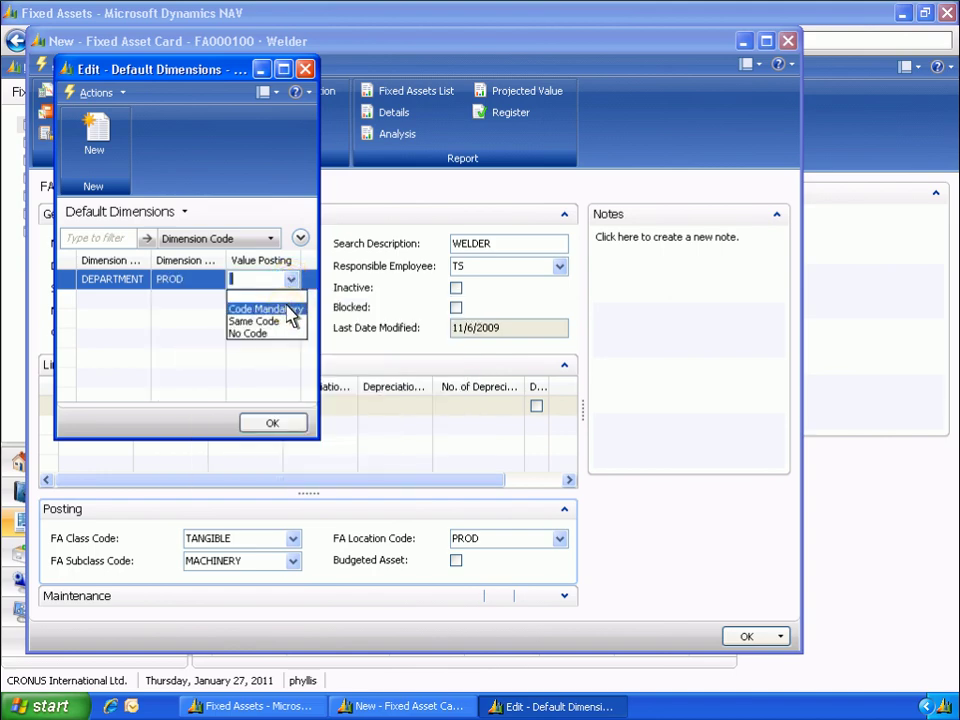
click(287, 312)
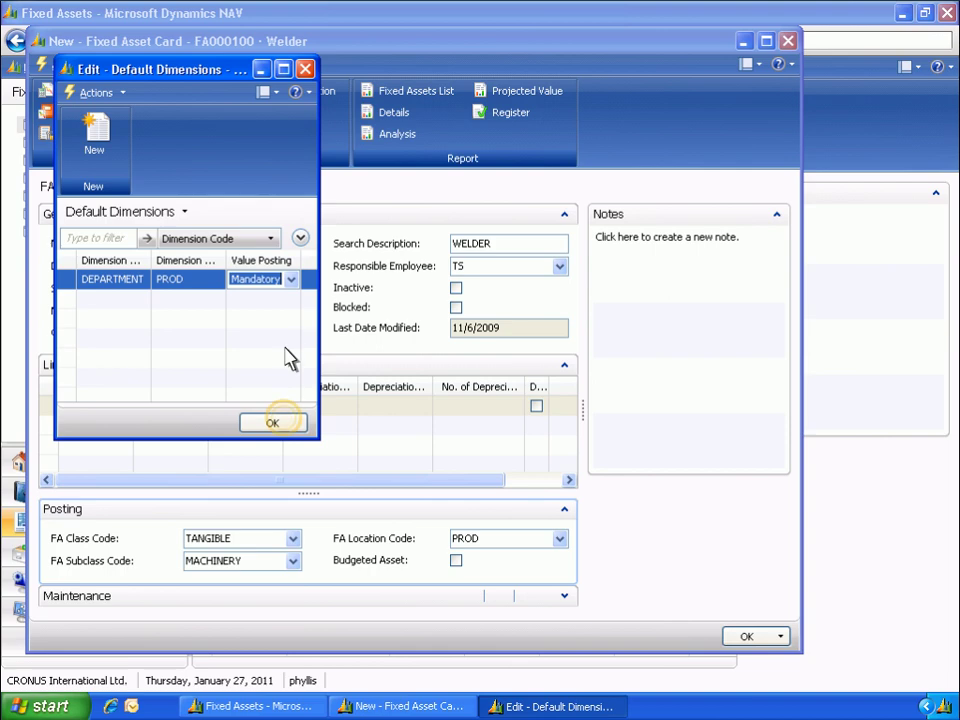
click(290, 424)
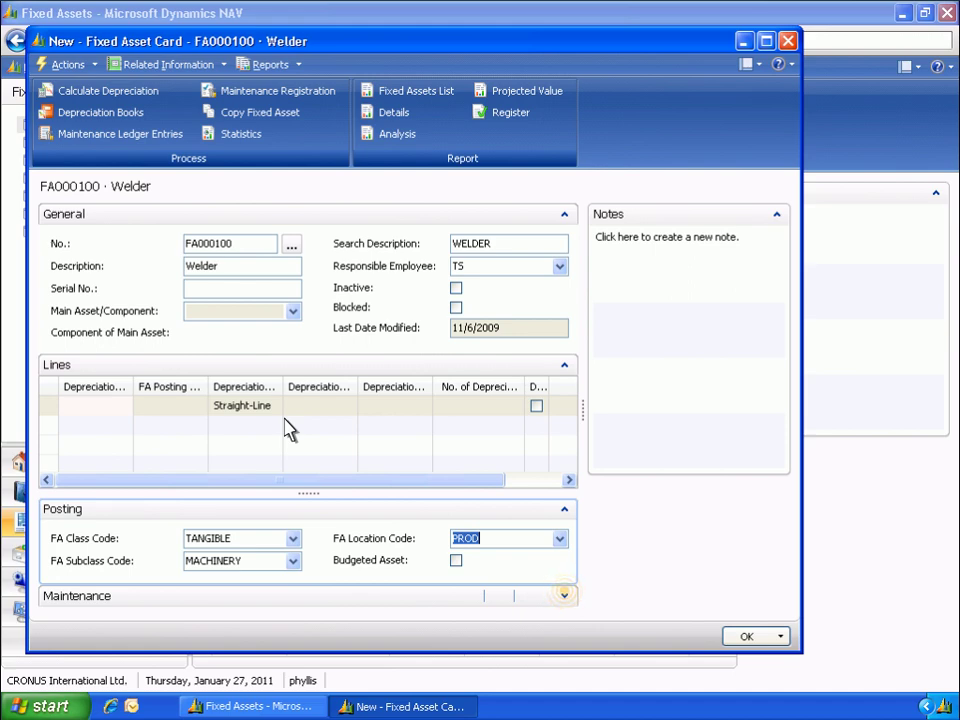
Step: Set vendor 30000 CoolWood Technologies as both Vendor No. and Maintenance Vendor No
click(564, 596)
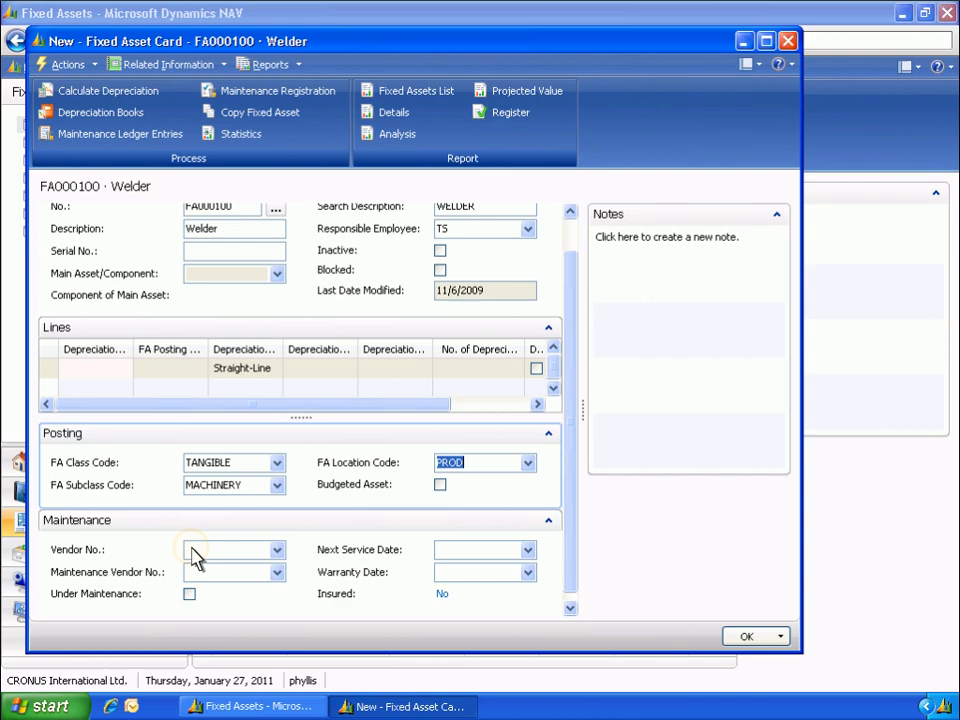
click(195, 553)
text(30000)
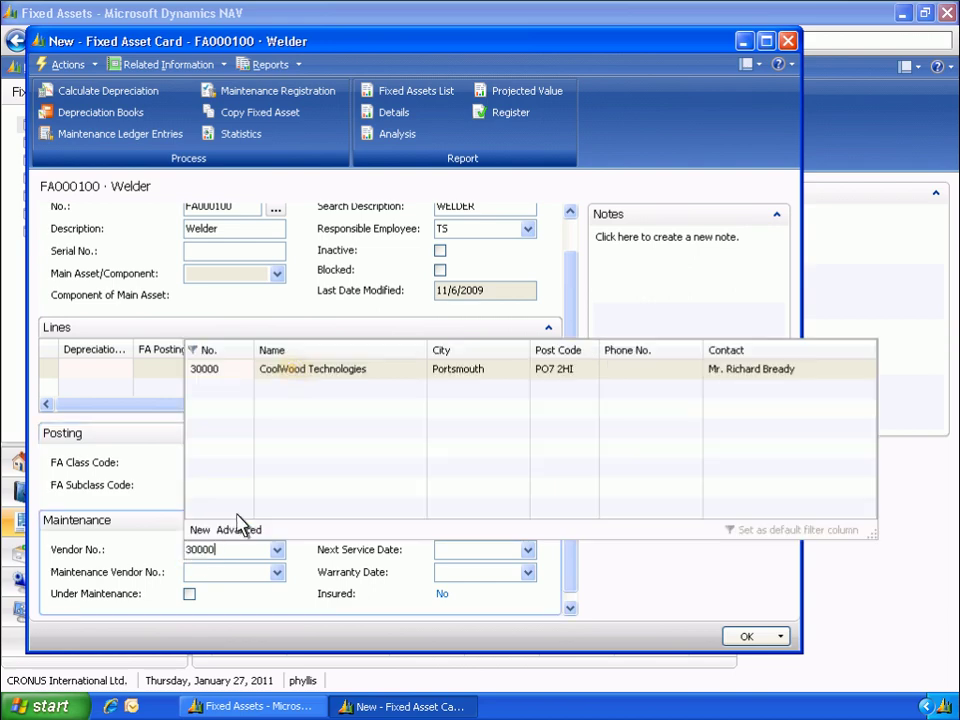
click(296, 378)
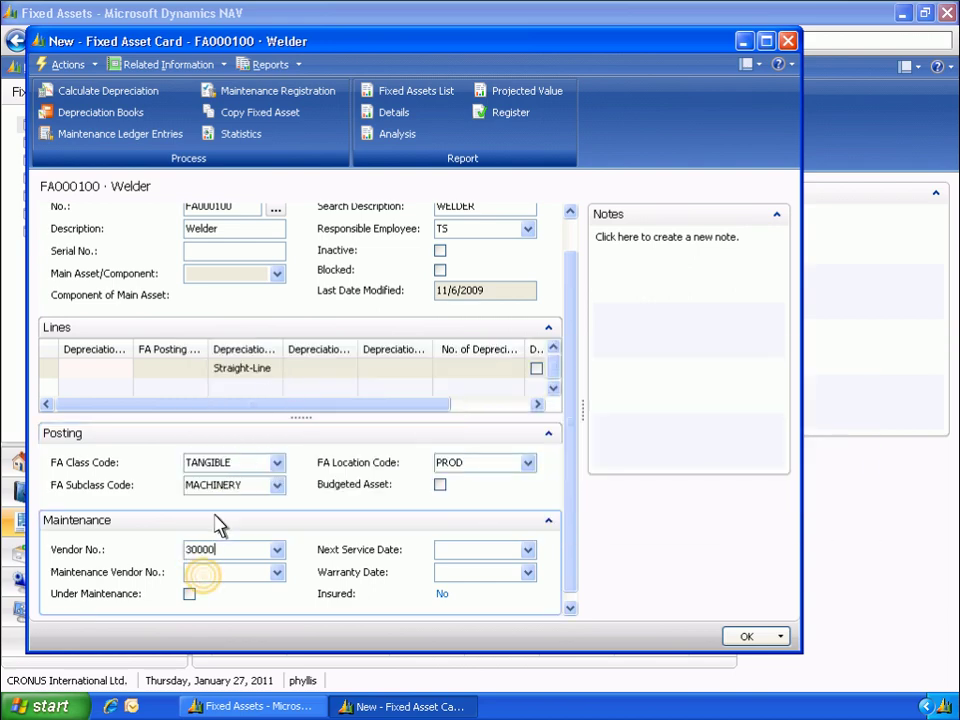
click(208, 576)
text(30000)
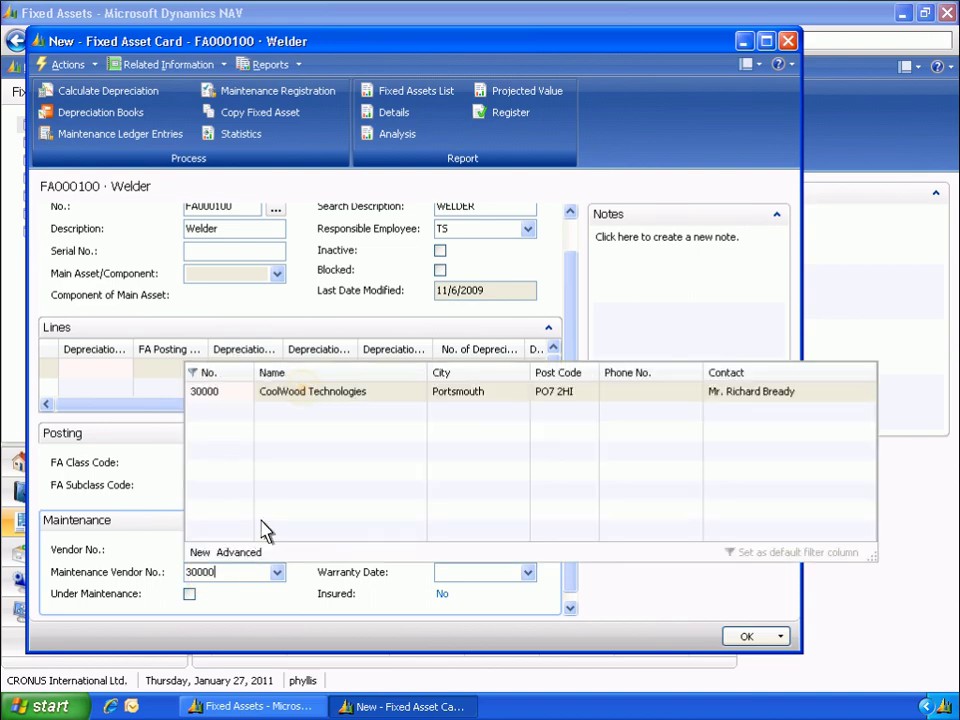
click(305, 394)
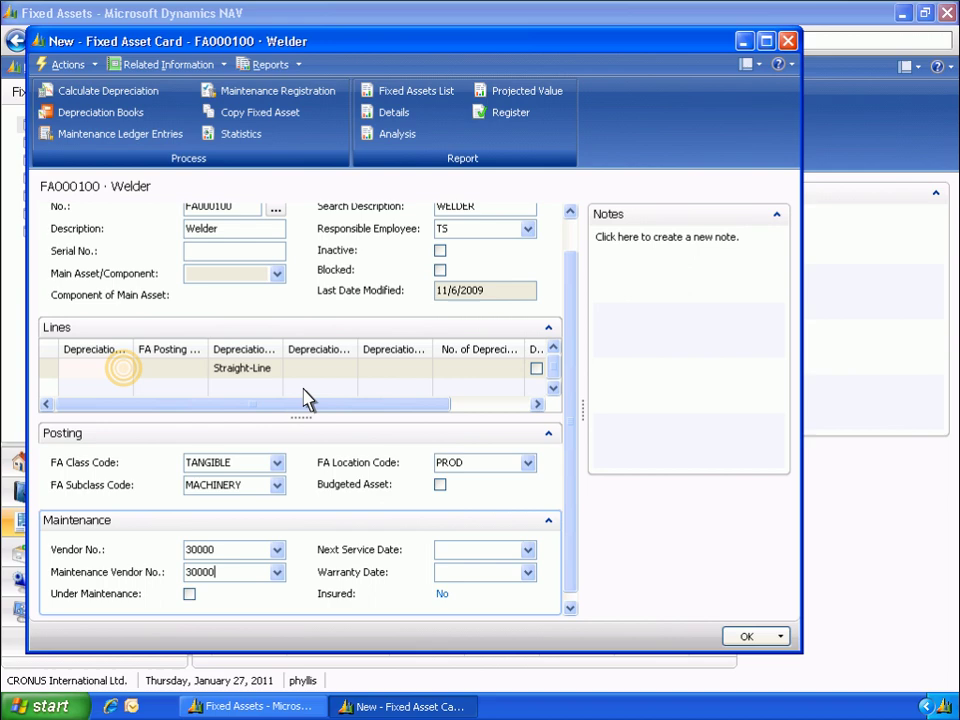
Step: Add depreciation book COMPANY with posting group MACHINERY, depreciating from 1/1/2011 to 2/1/2014
click(128, 376)
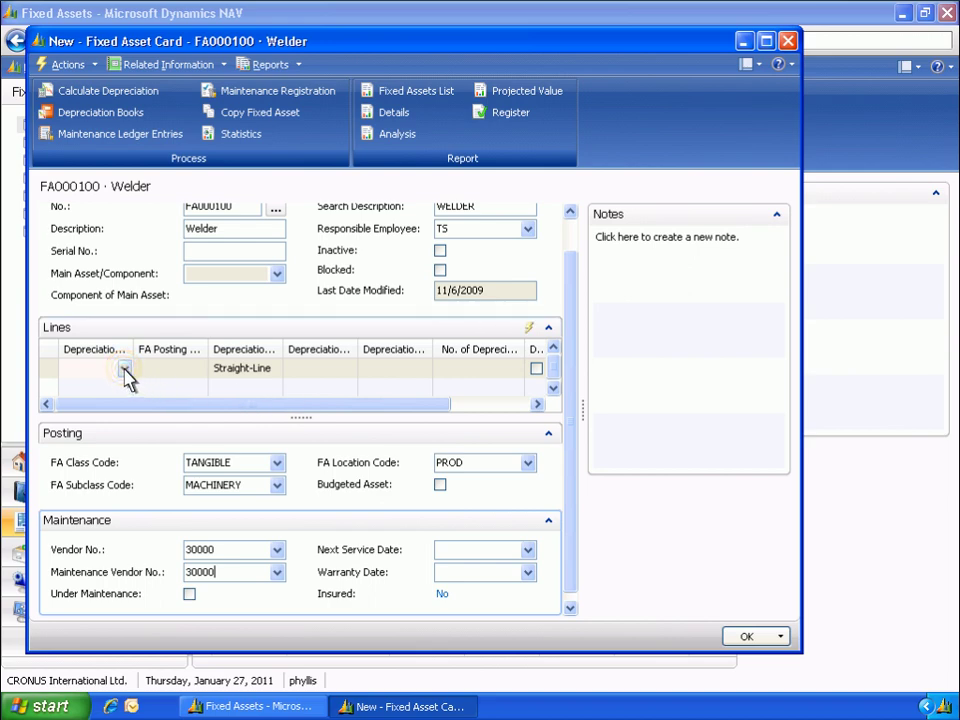
click(124, 368)
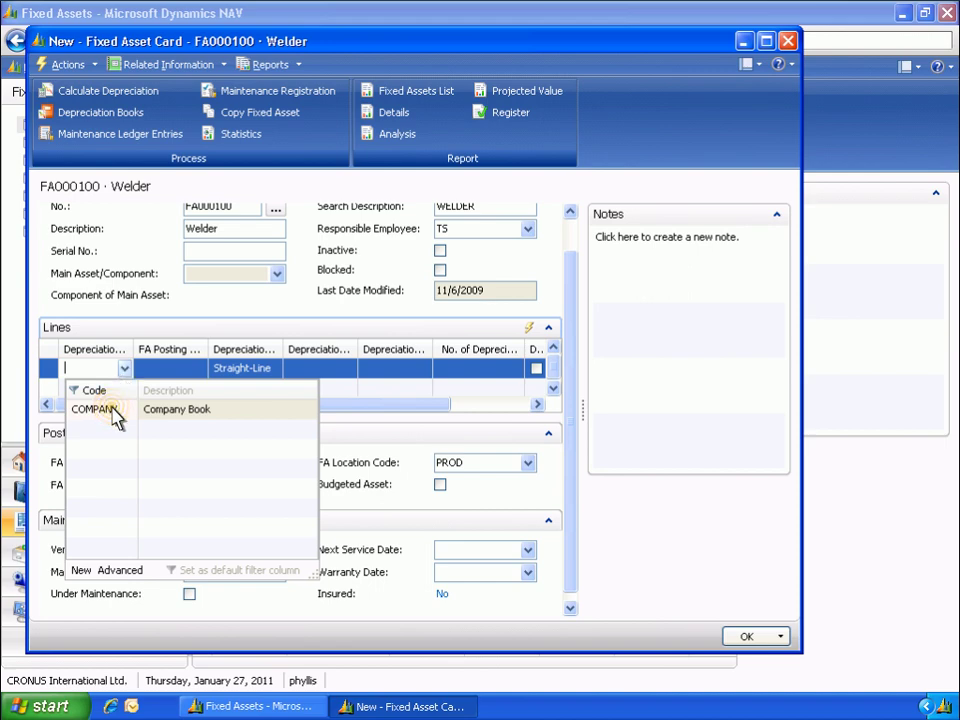
click(114, 411)
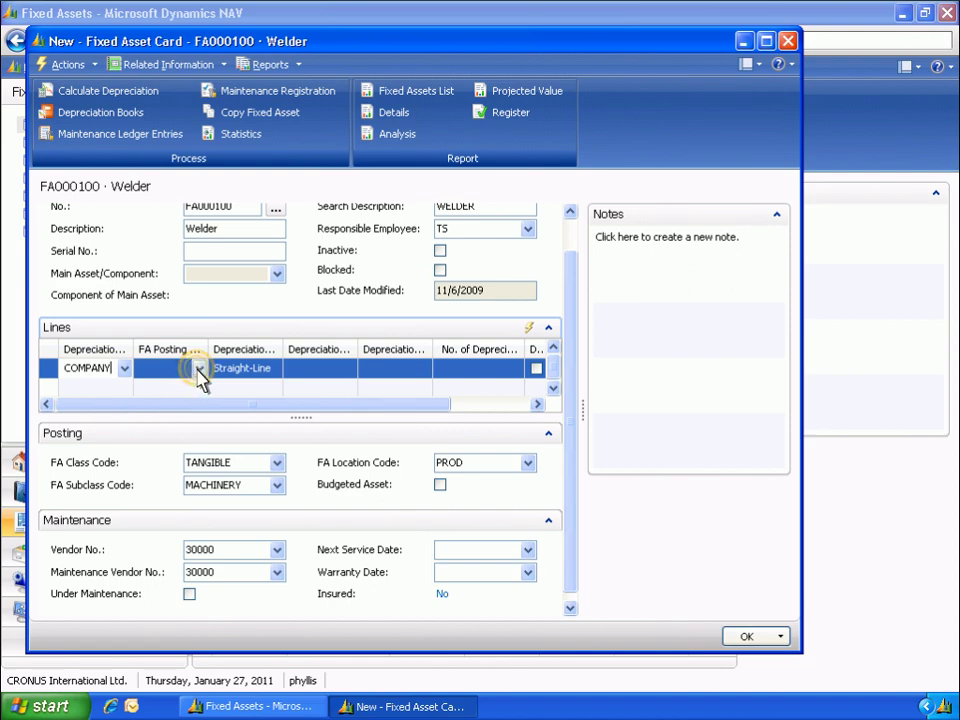
click(199, 369)
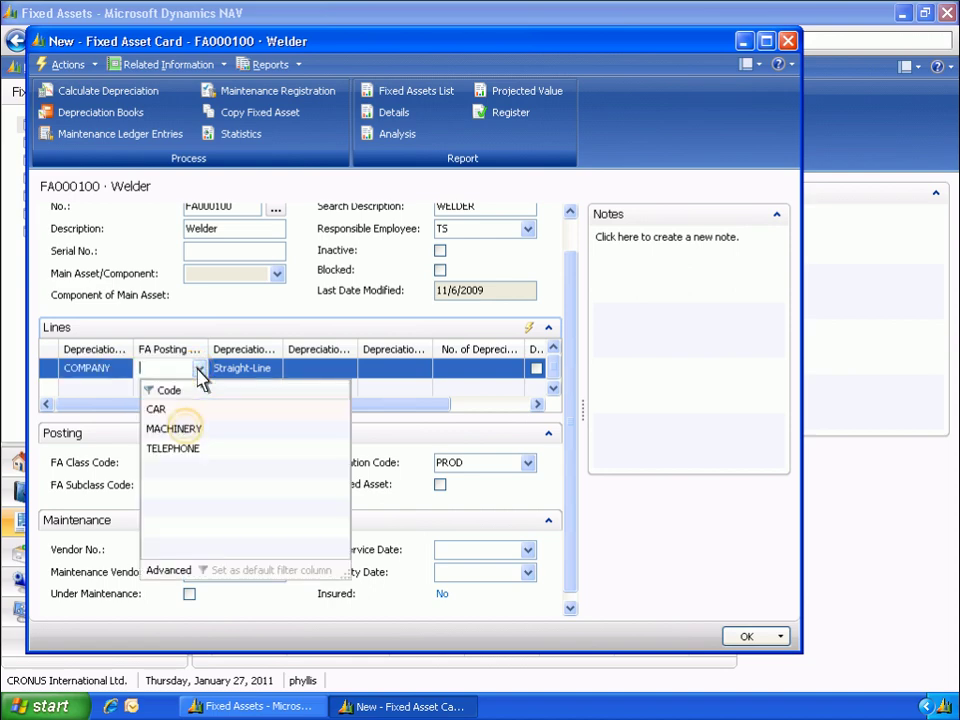
click(188, 432)
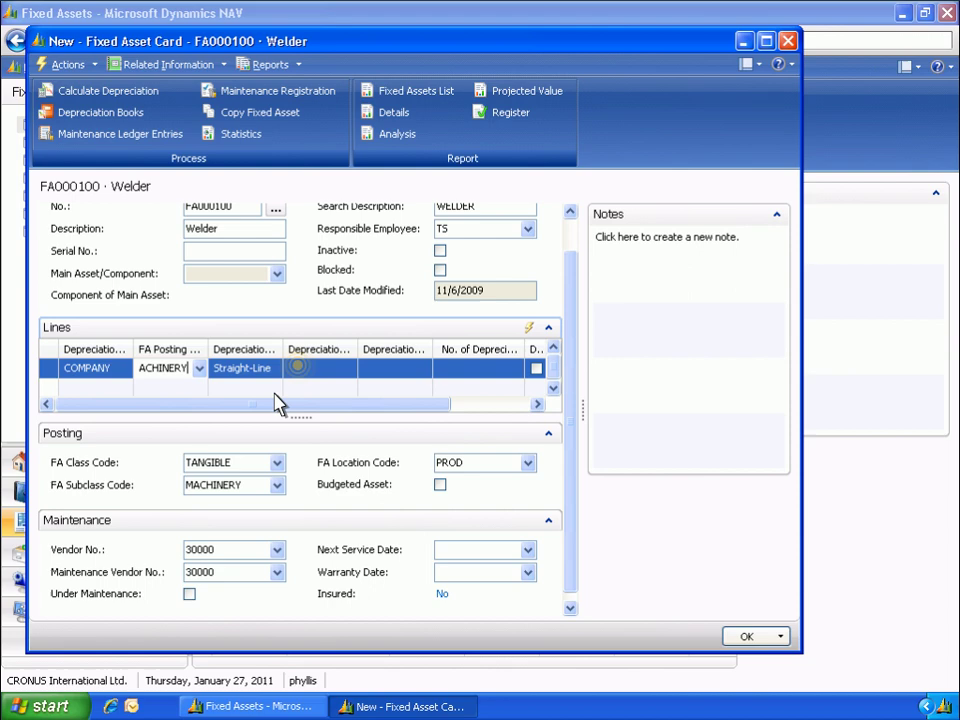
click(300, 370)
text(1/1/2011)
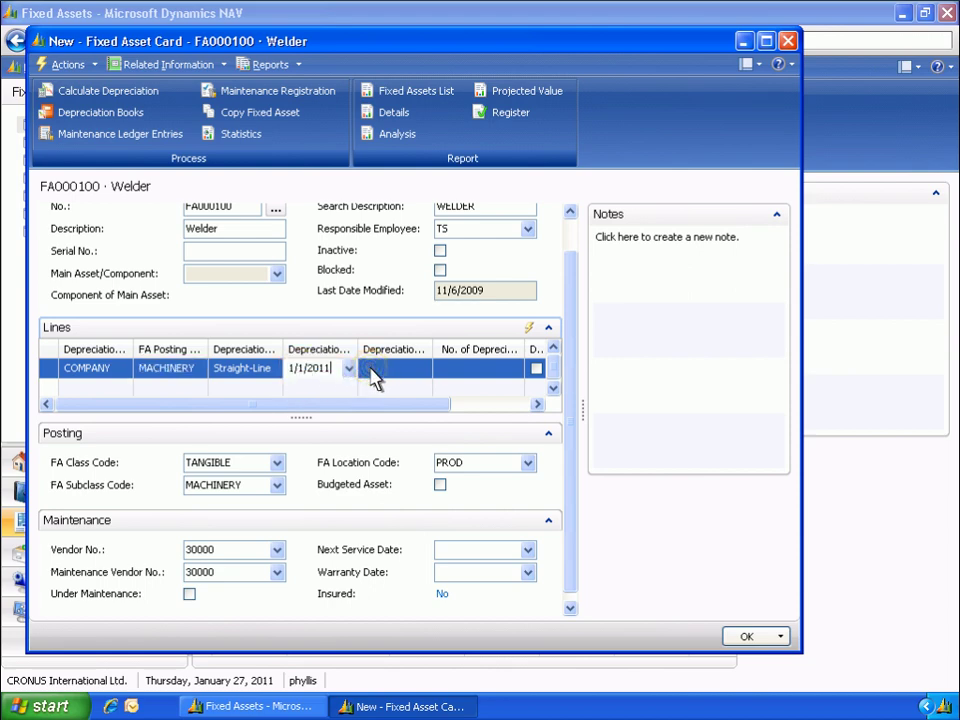
click(372, 370)
text(2/1/2014)
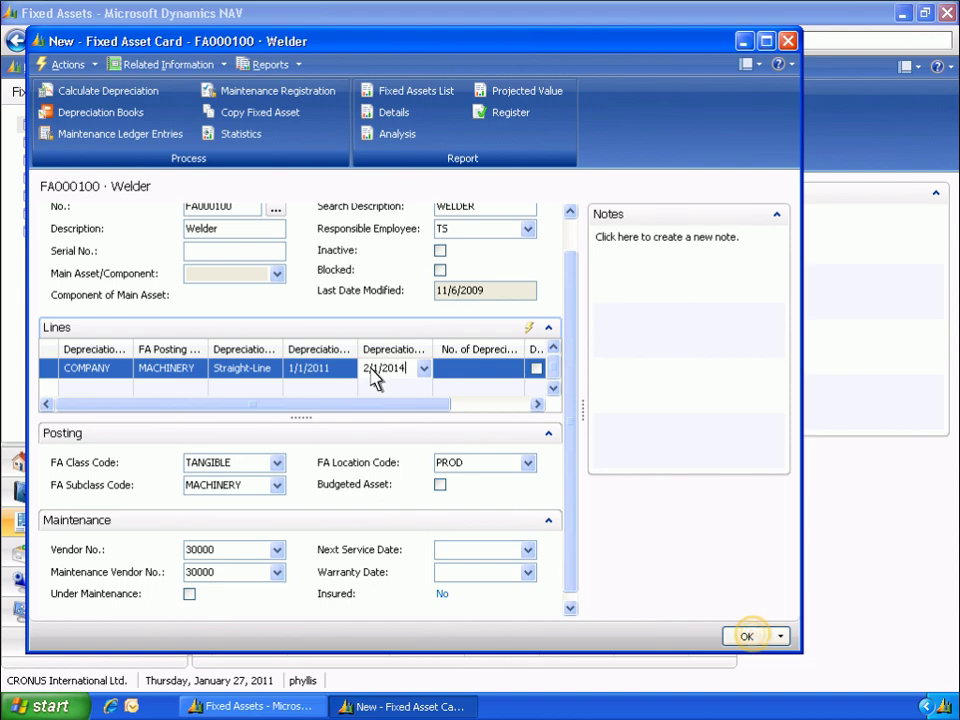
Step: Save the Welder asset card and open the Payables Purchase Invoices list through search
click(748, 637)
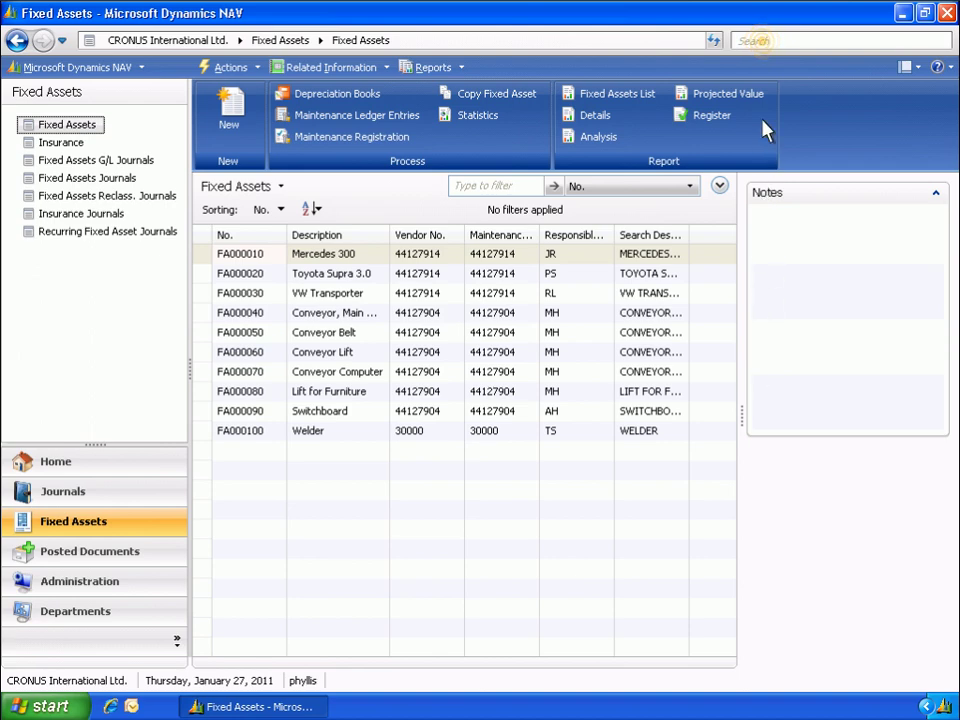
click(761, 41)
text(Purchase Invoices)
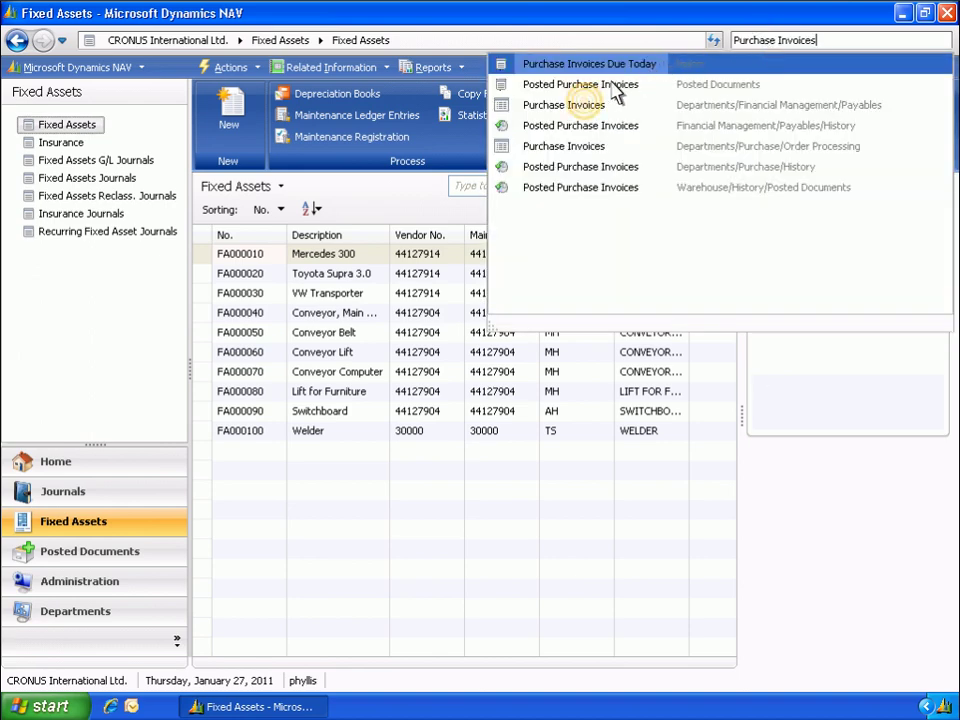
click(586, 107)
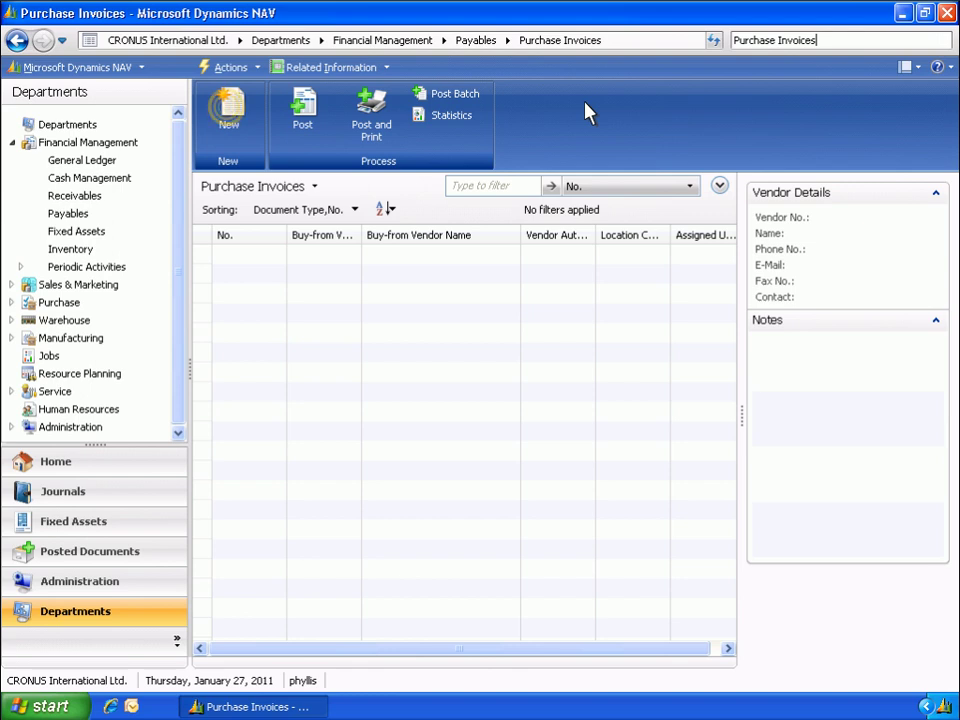
Step: Create a purchase invoice from vendor 30000 CoolWood Technologies, vendor invoice 1234, purchaser code DC
click(230, 117)
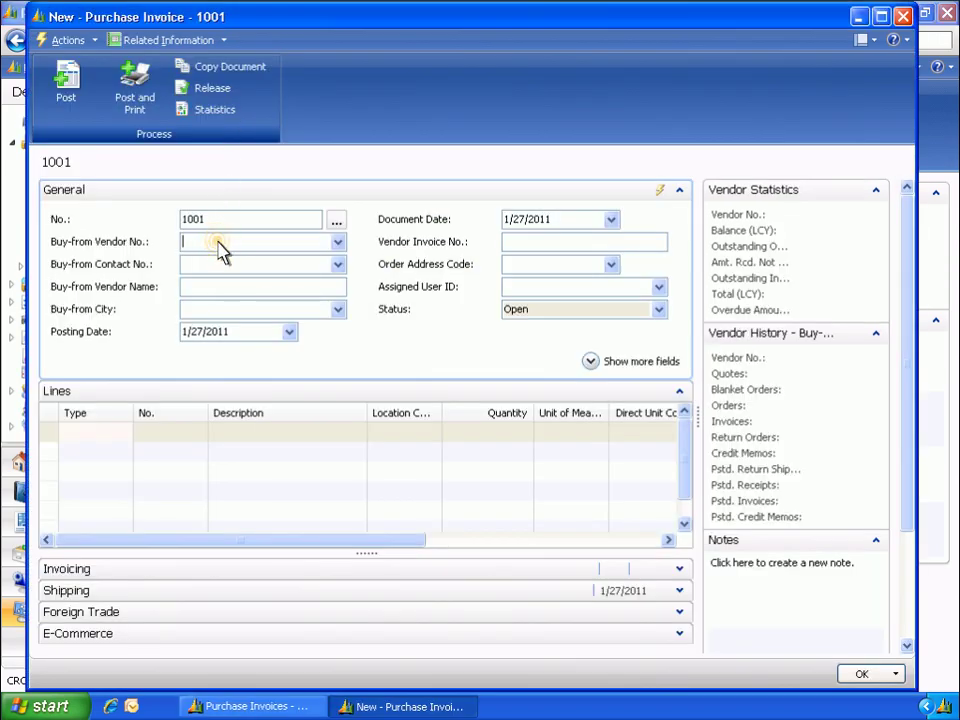
text(30000)
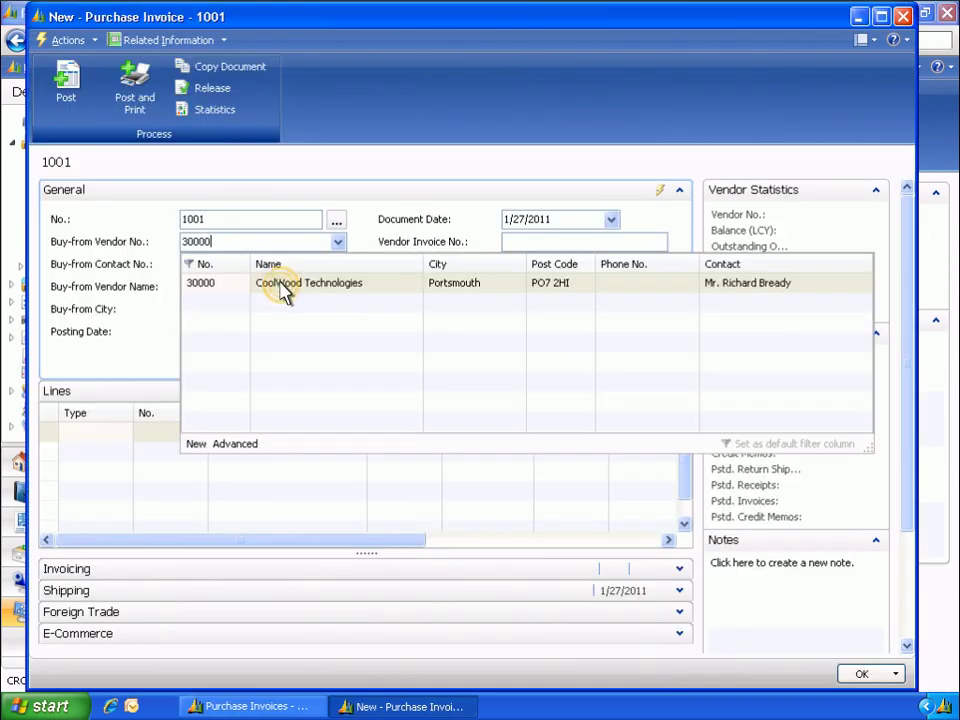
click(283, 284)
click(531, 244)
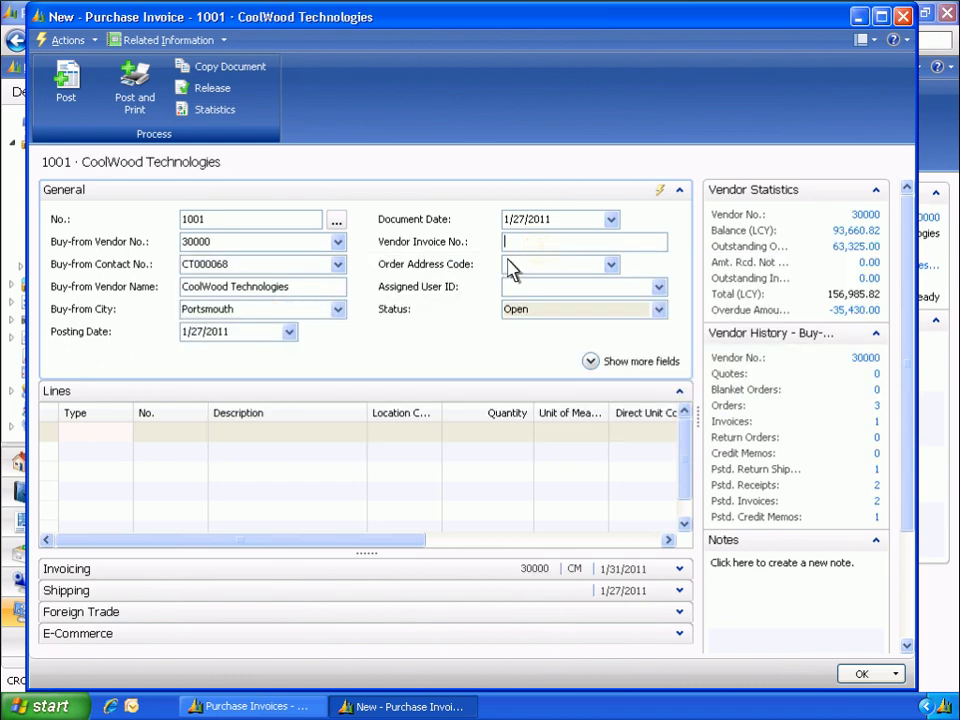
text(1234)
click(592, 362)
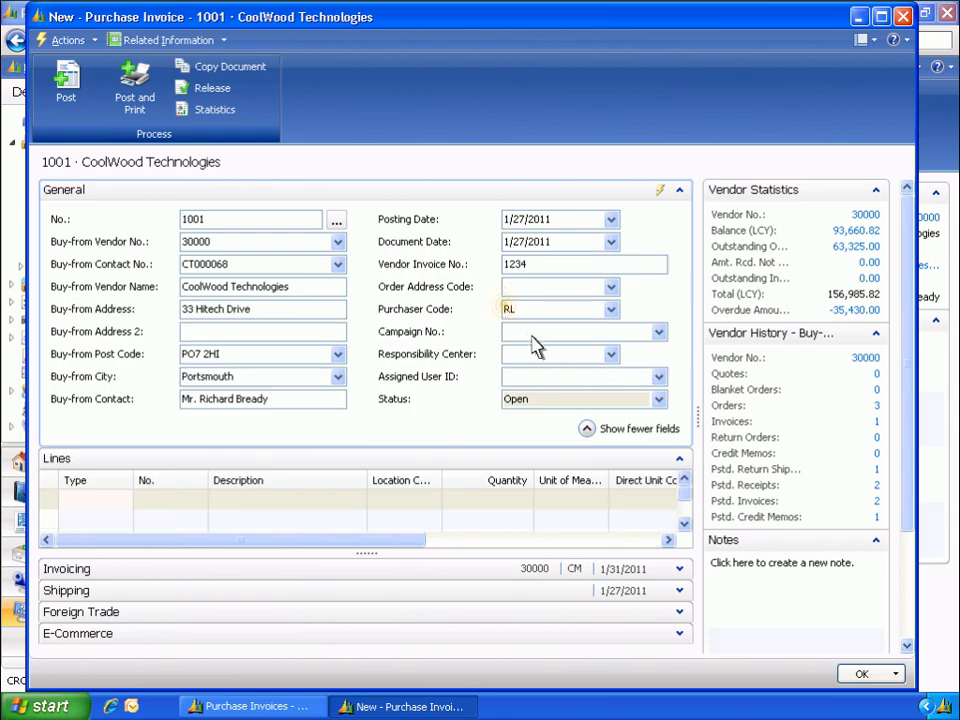
click(508, 316)
text(DC)
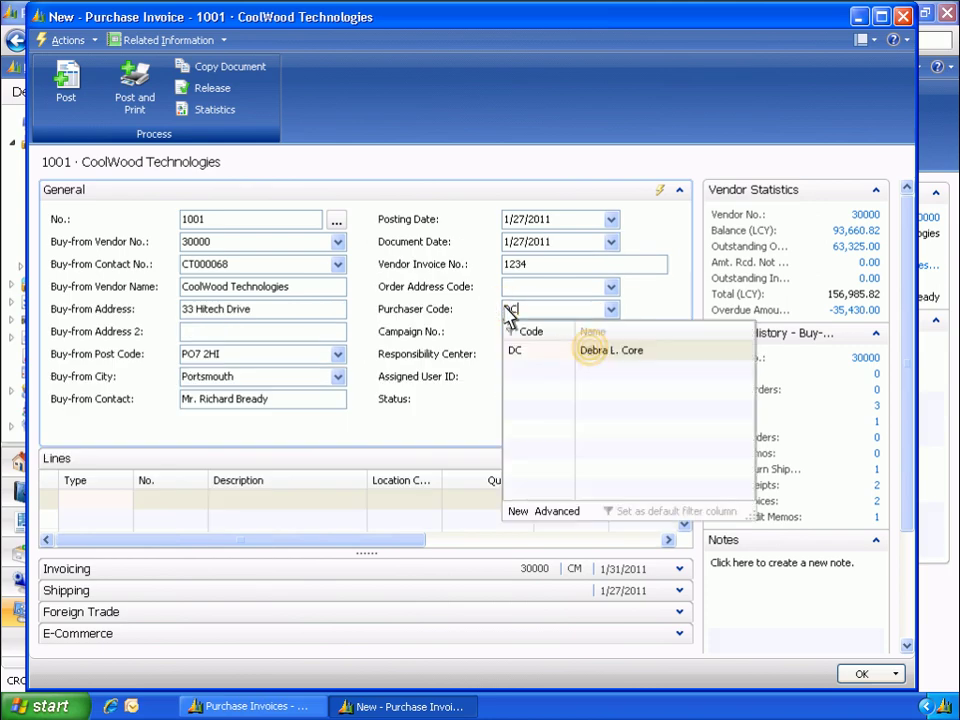
click(595, 352)
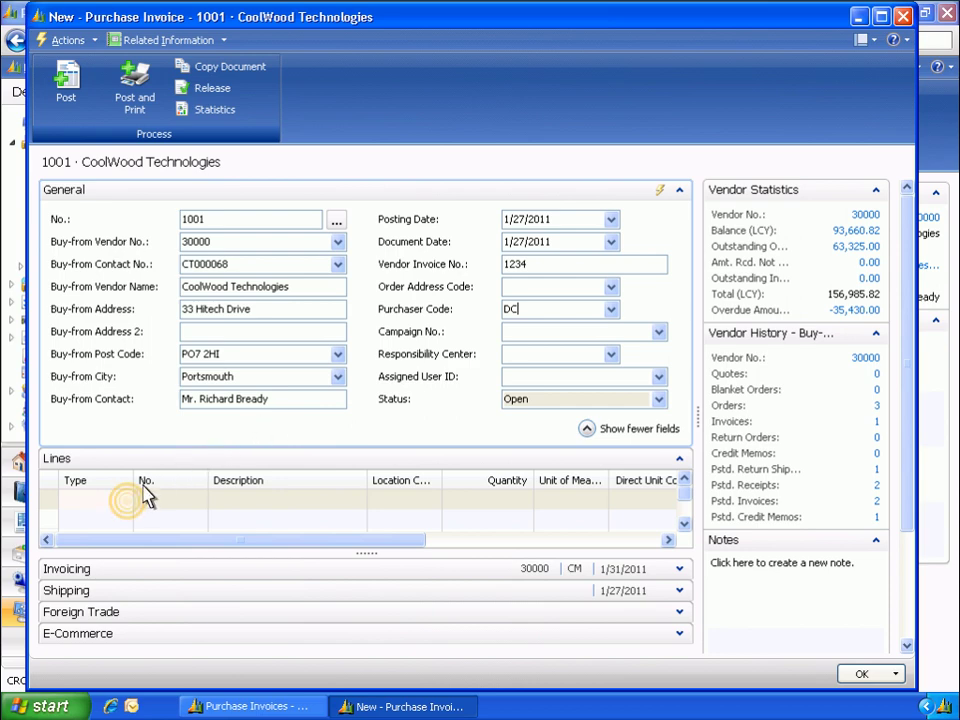
Step: Add a Fixed Asset line for FA000100 Welder with quantity 1 and direct unit cost 48,000
click(130, 503)
click(124, 500)
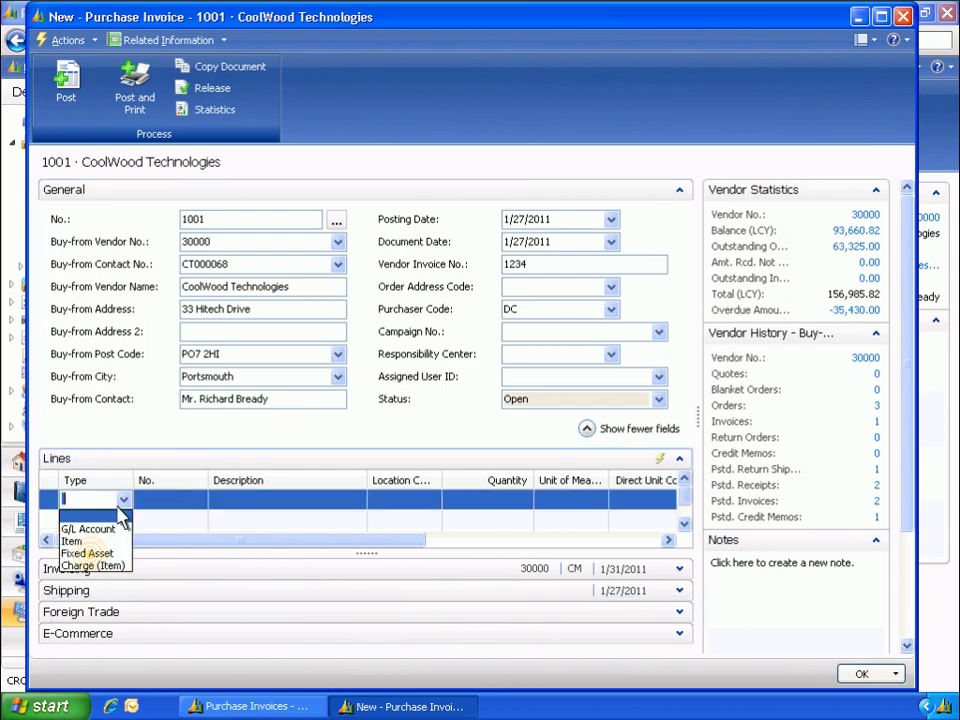
click(90, 554)
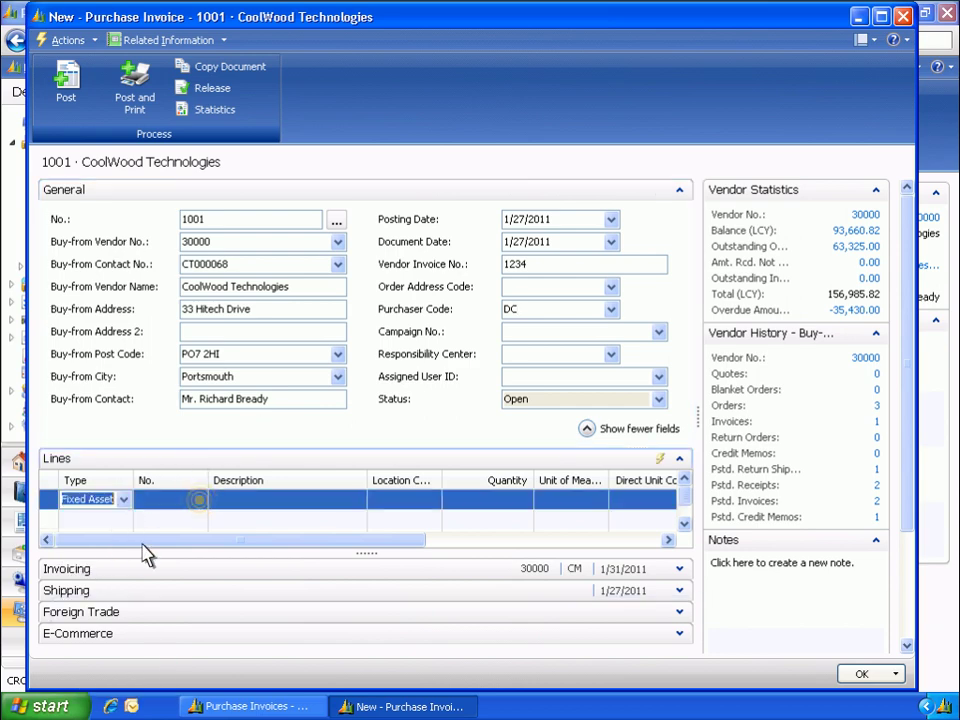
click(199, 499)
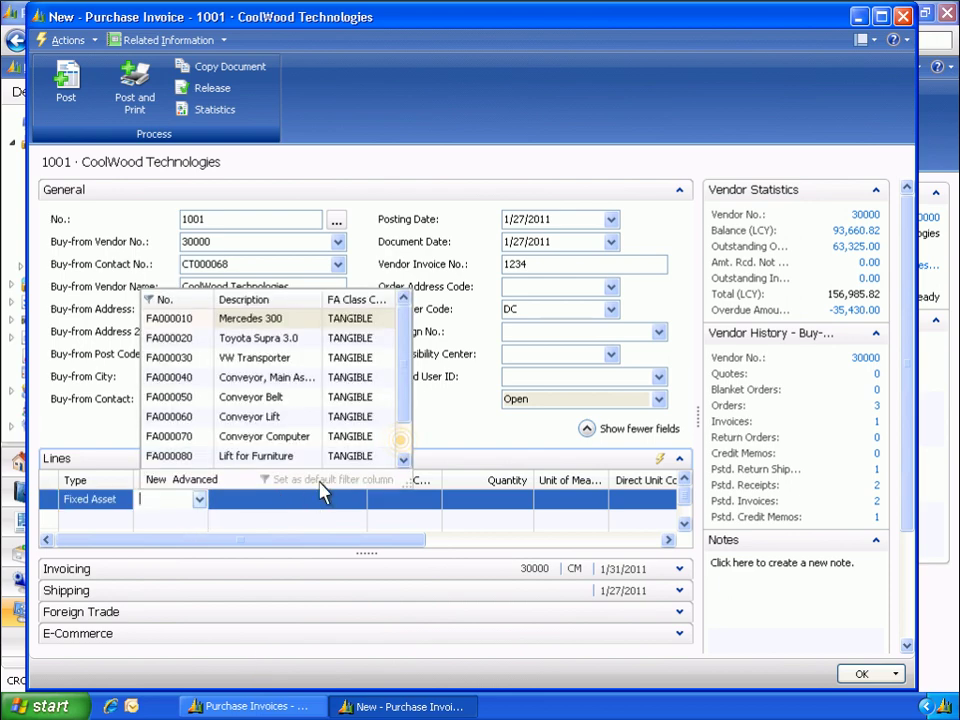
click(403, 448)
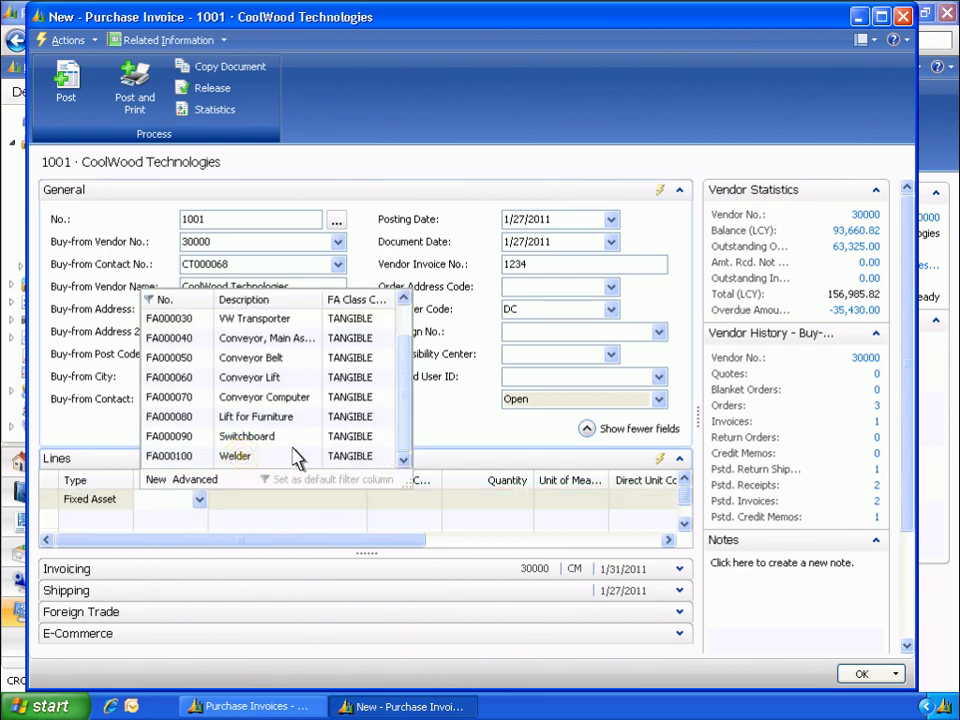
click(241, 458)
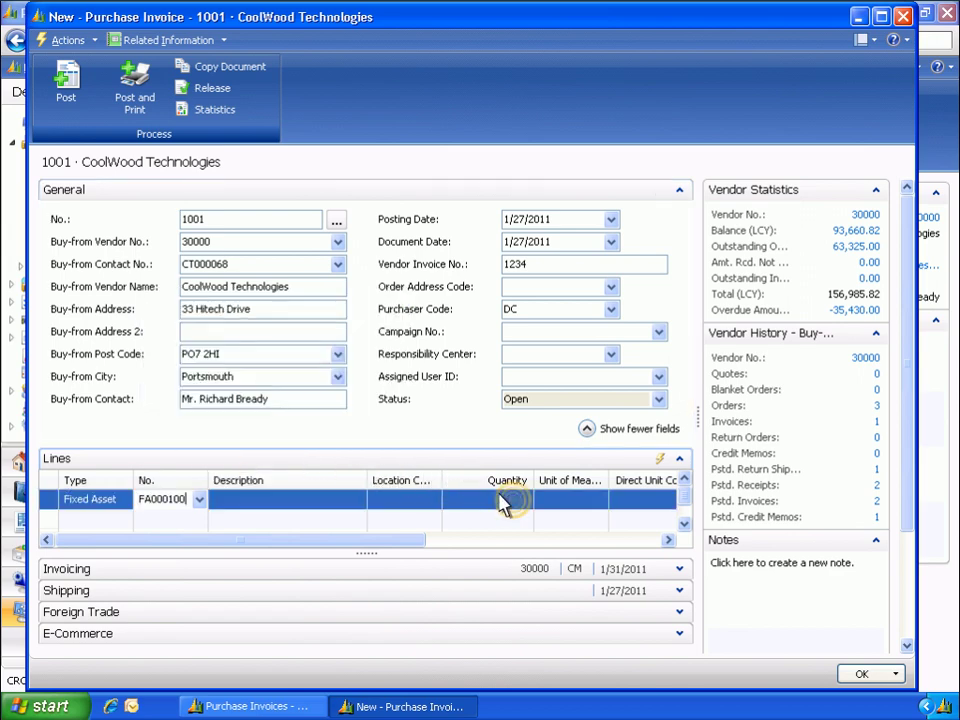
click(513, 500)
text(1)
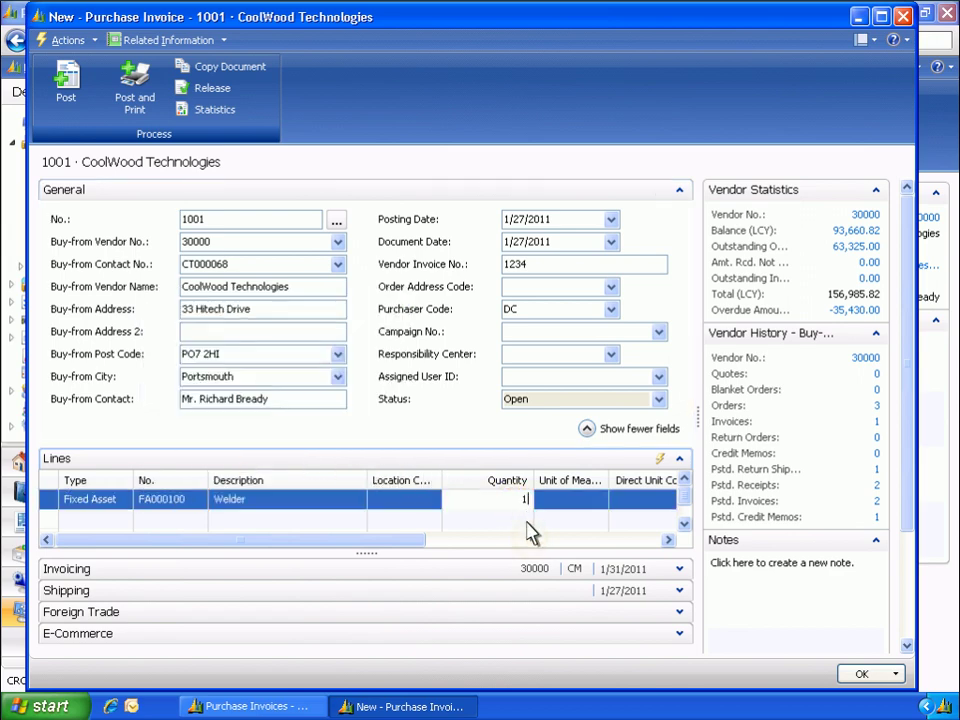
click(531, 541)
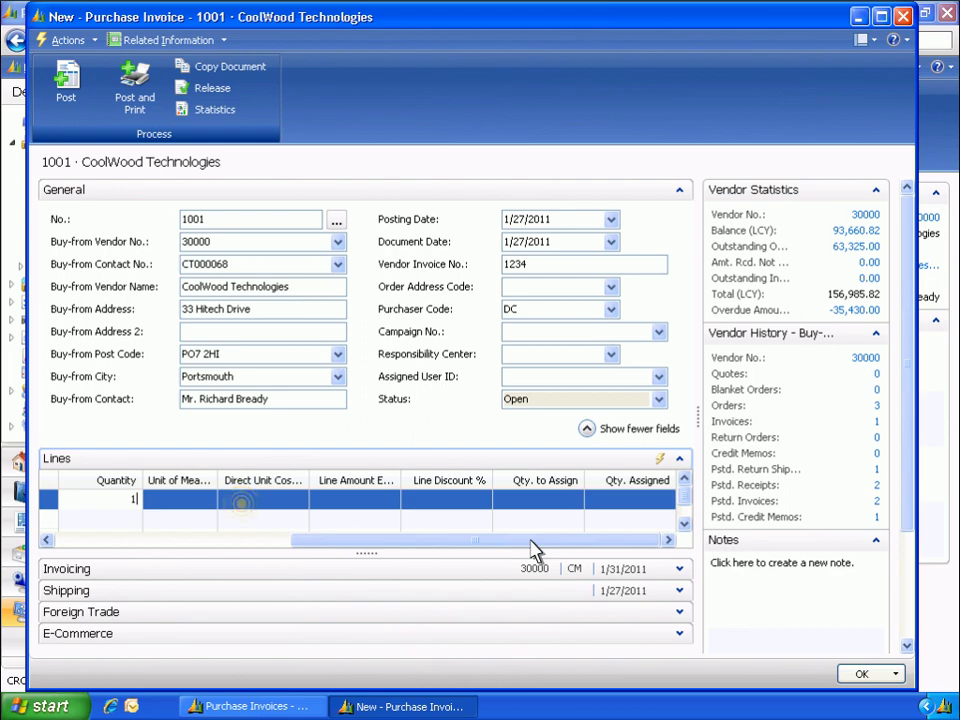
click(247, 500)
text(48,000)
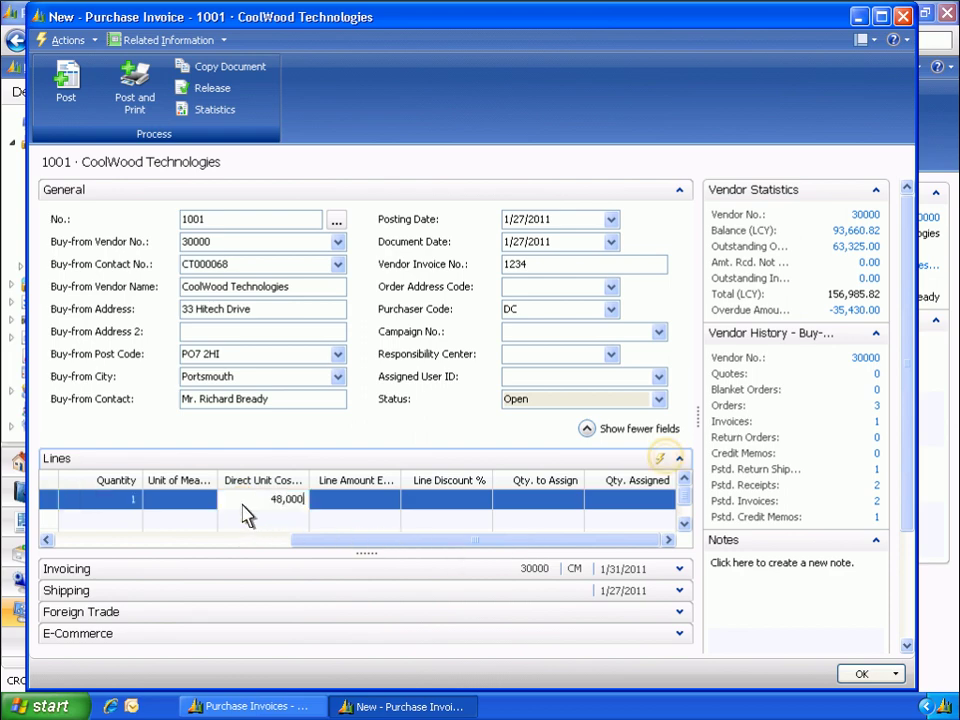
Step: Customize the invoice lines so they display an Insurance No. column
click(662, 460)
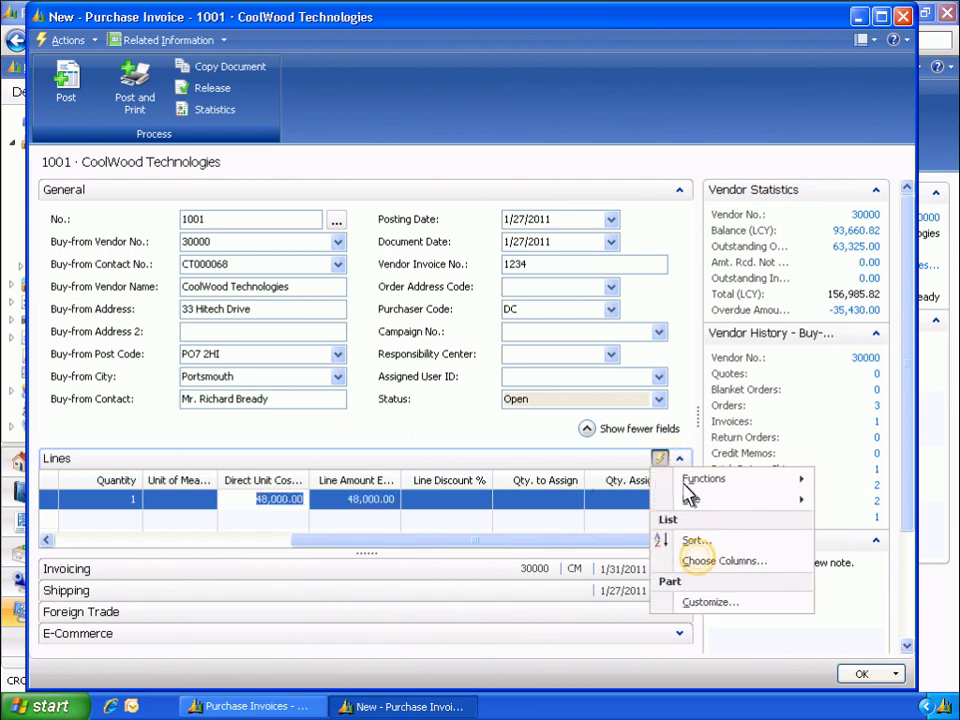
click(705, 561)
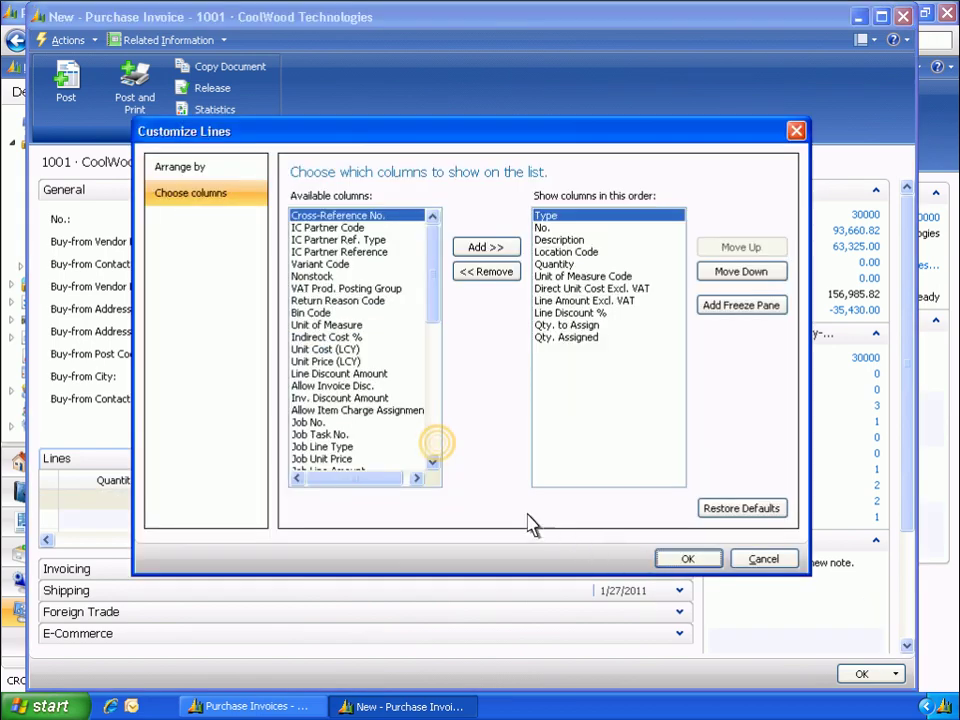
scroll(437, 455, down, 7)
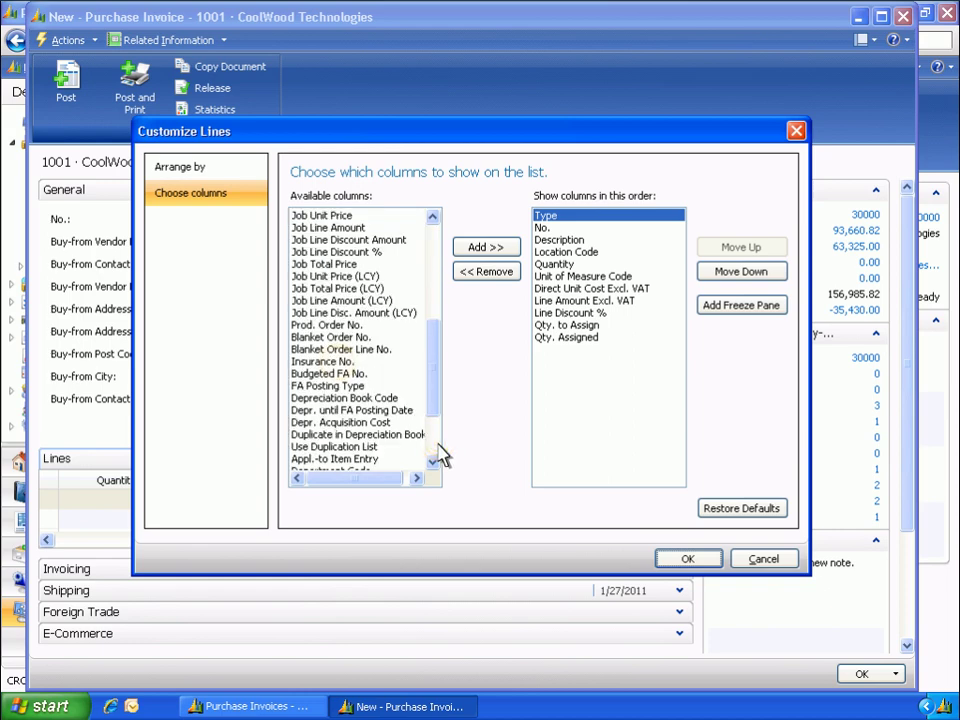
click(346, 363)
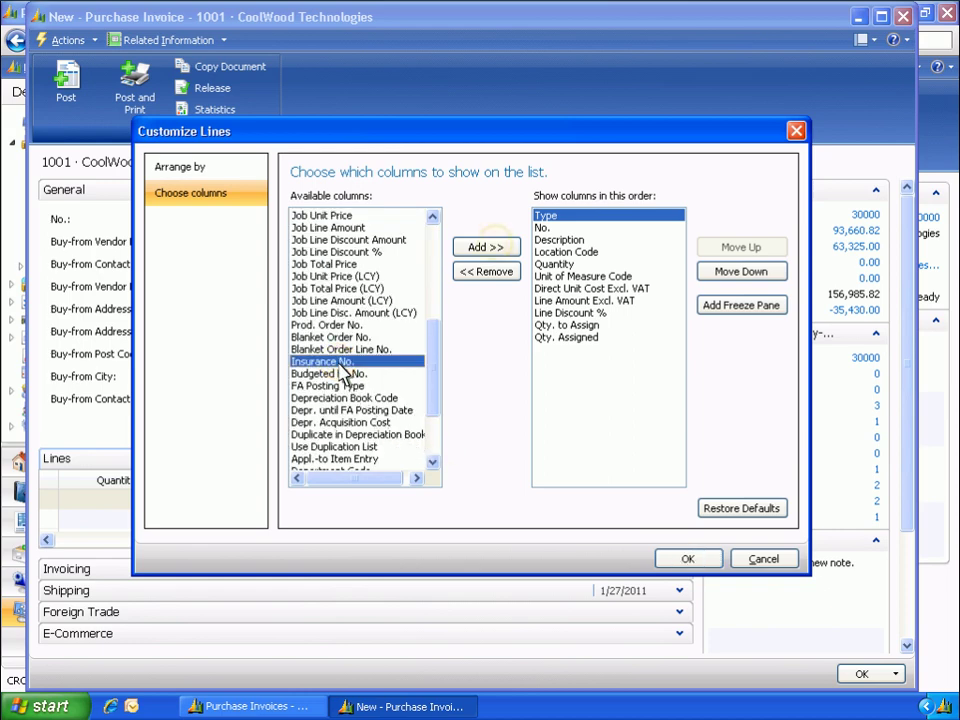
click(490, 248)
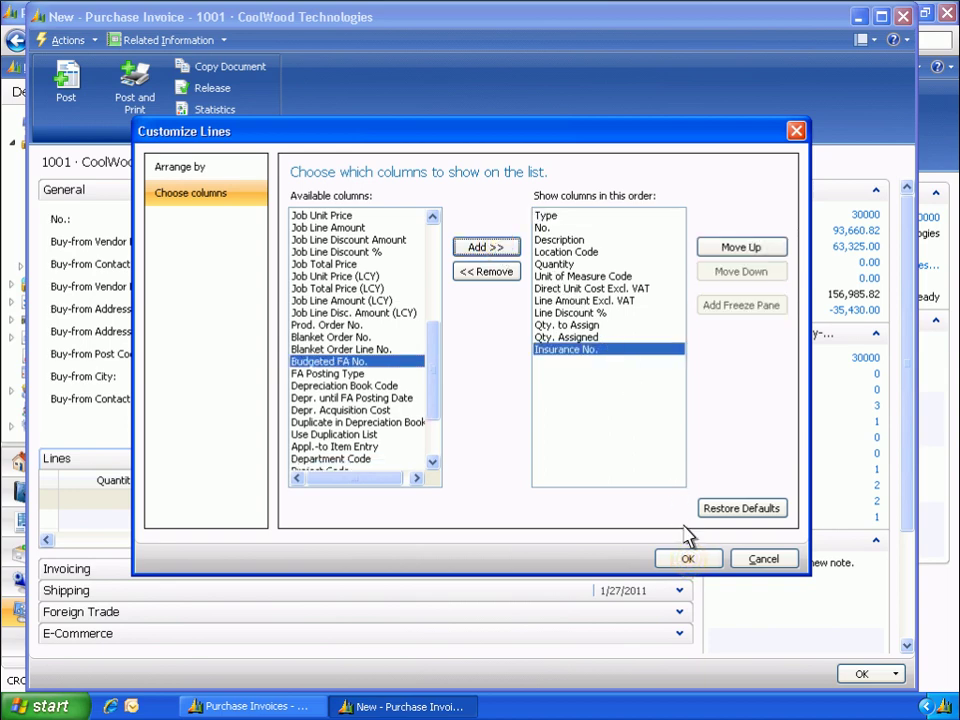
click(689, 560)
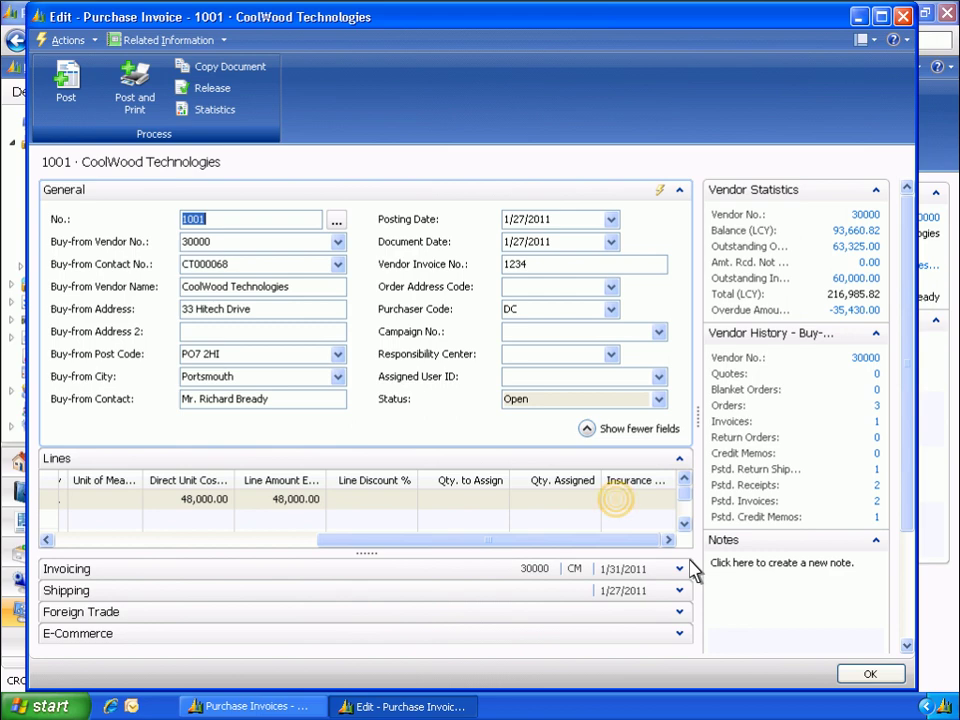
Step: Set the Welder line's Insurance No. to INS000040 Machinery Insurance
click(617, 500)
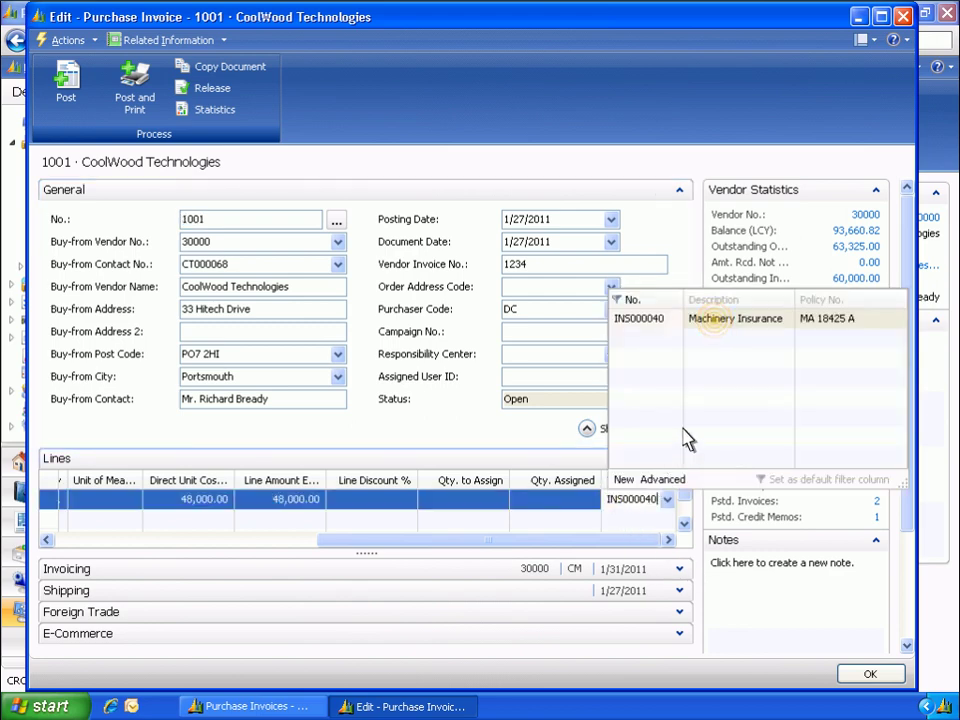
click(718, 330)
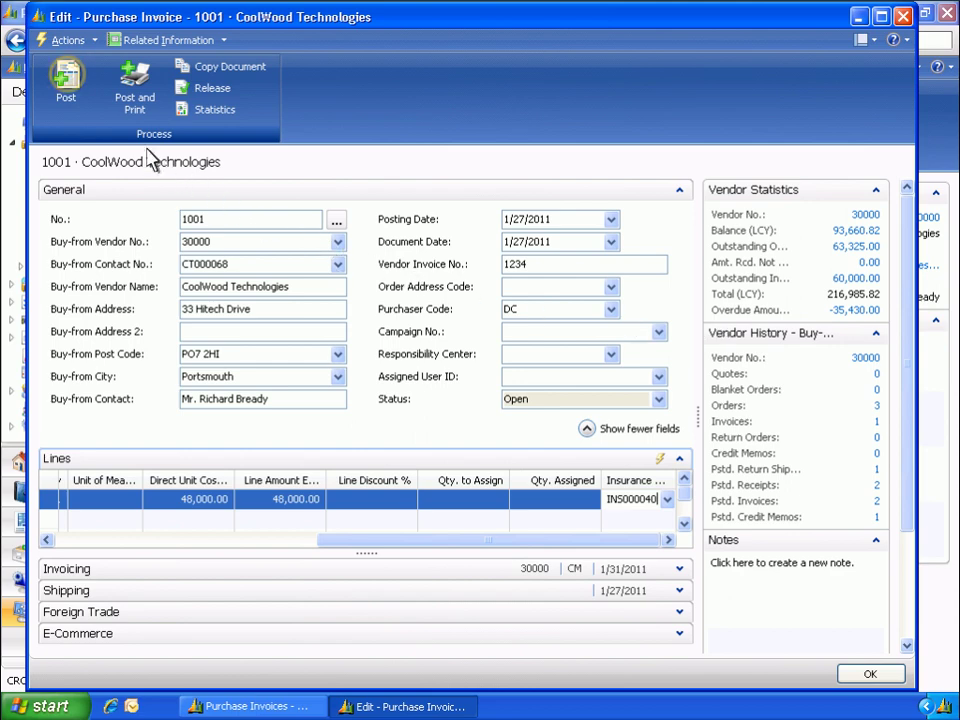
Step: Post purchase invoice 1001, confirming Yes to the posting prompt
click(72, 84)
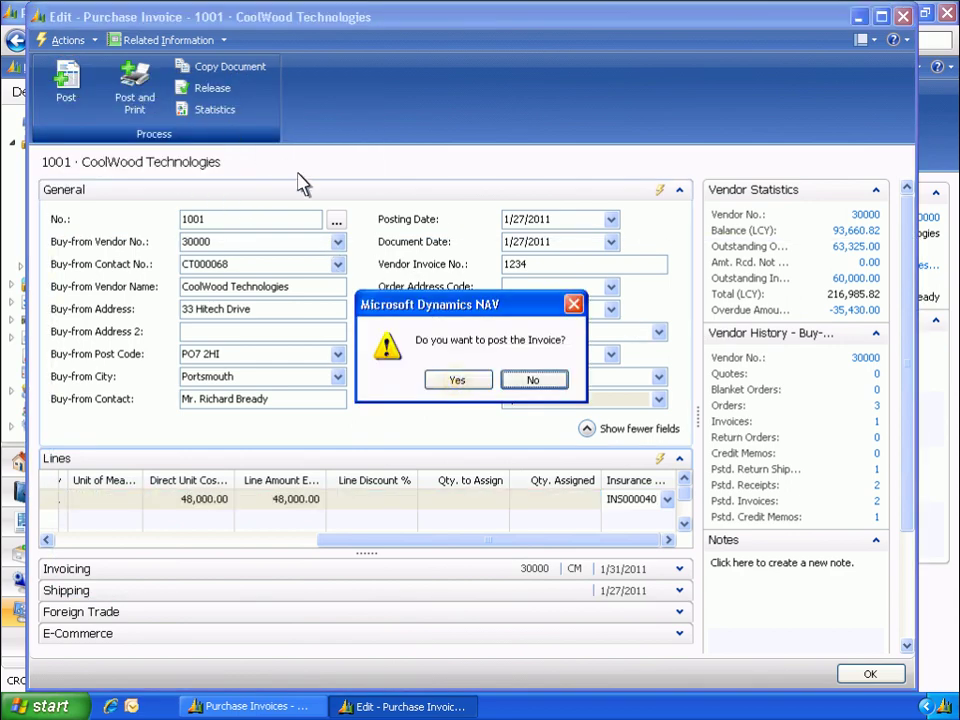
click(457, 380)
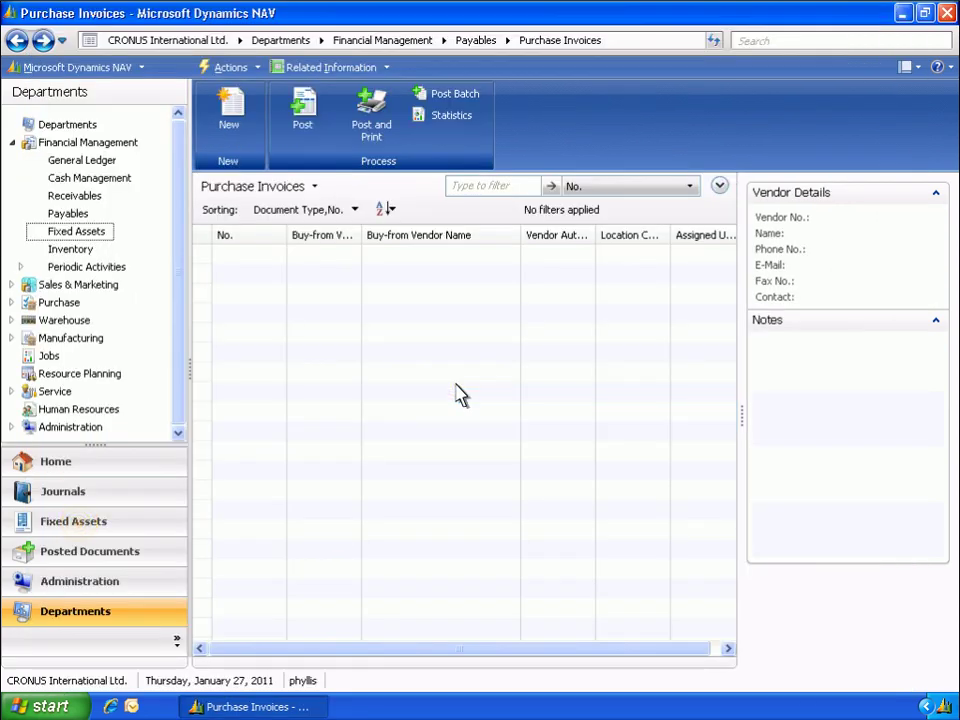
Step: From the Fixed Assets list, open the FA ledger entries of FA000100 Welder
click(80, 525)
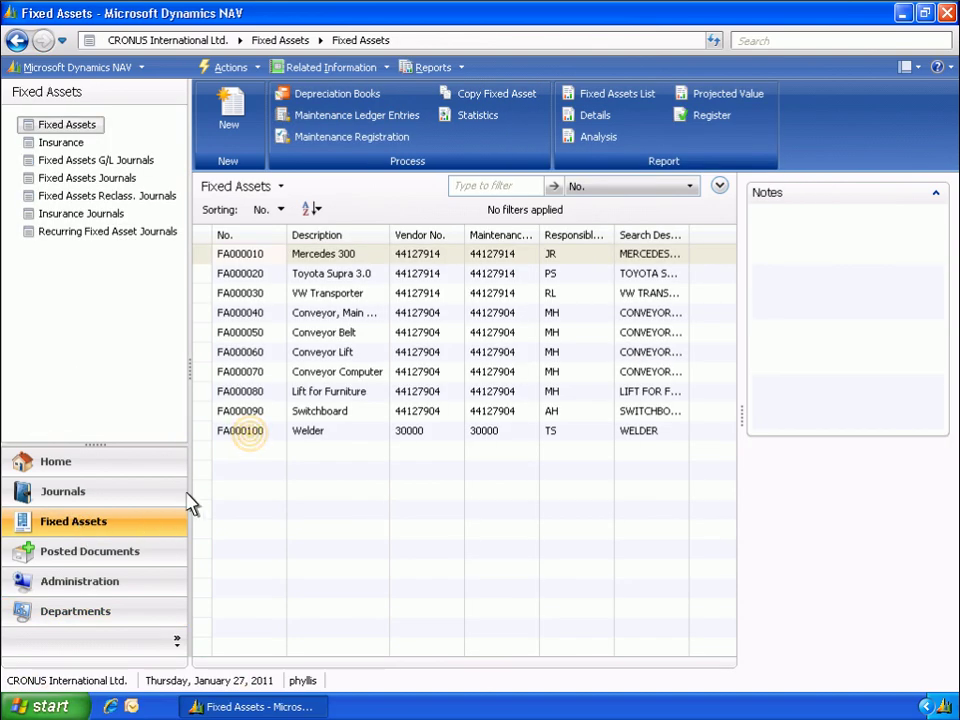
double_click(252, 434)
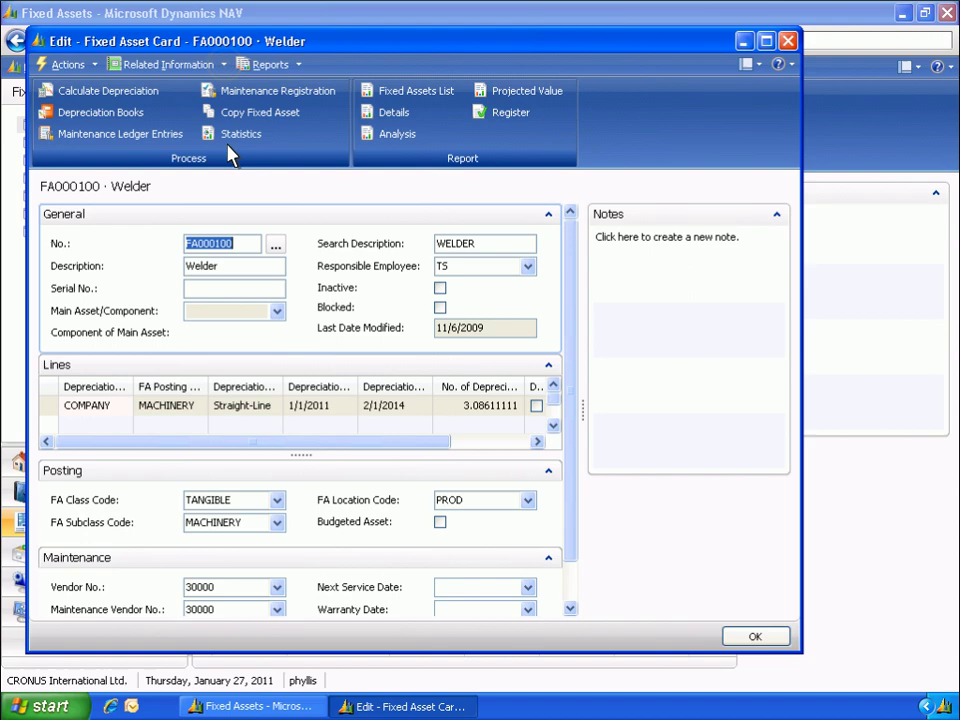
click(224, 66)
mouse_move(180, 86)
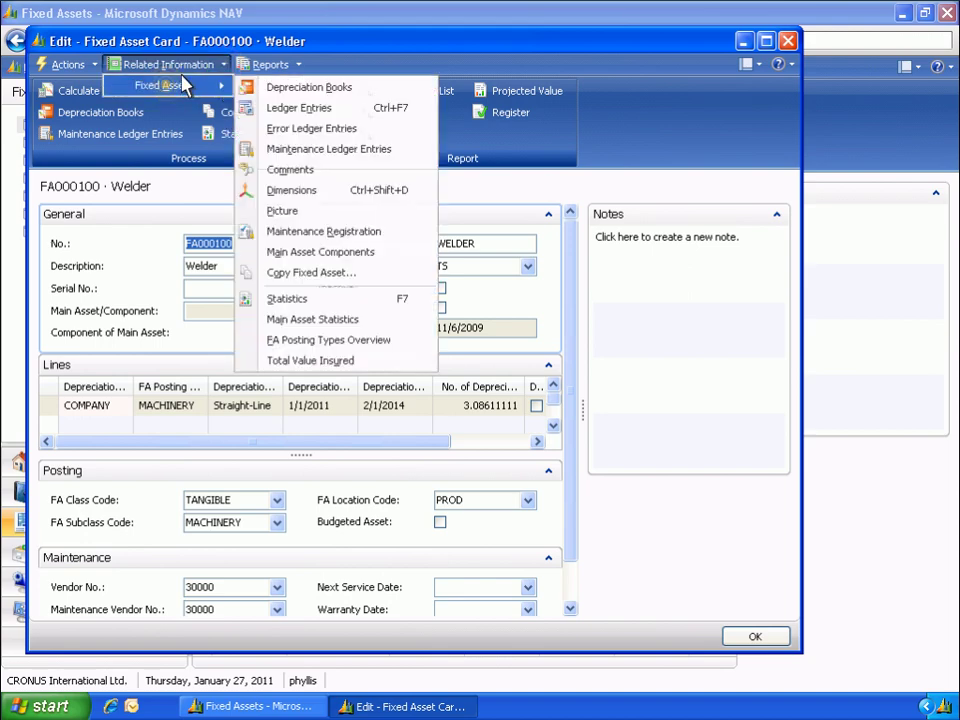
click(341, 110)
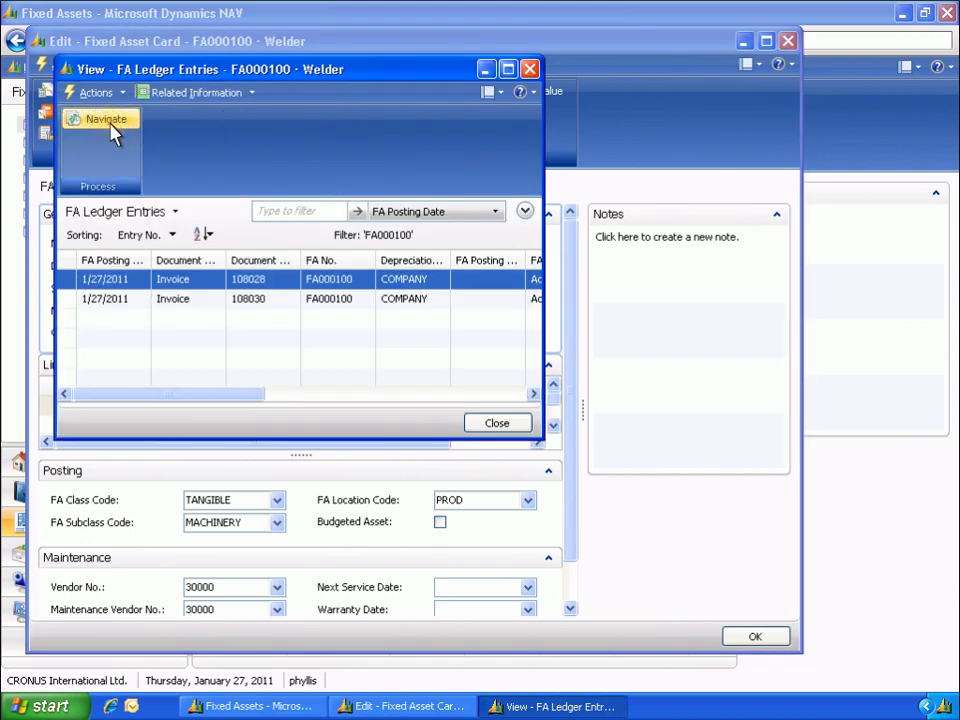
Step: Navigate from invoice 108028 and show its G/L entries on accounts 1220, 5630 and 5410
click(112, 131)
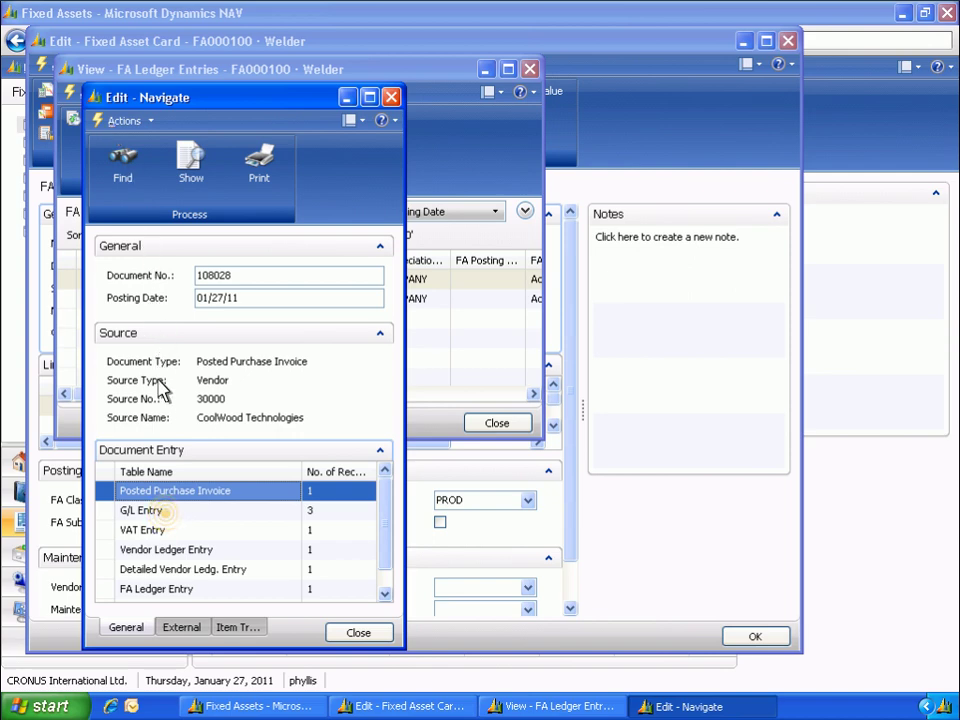
click(170, 520)
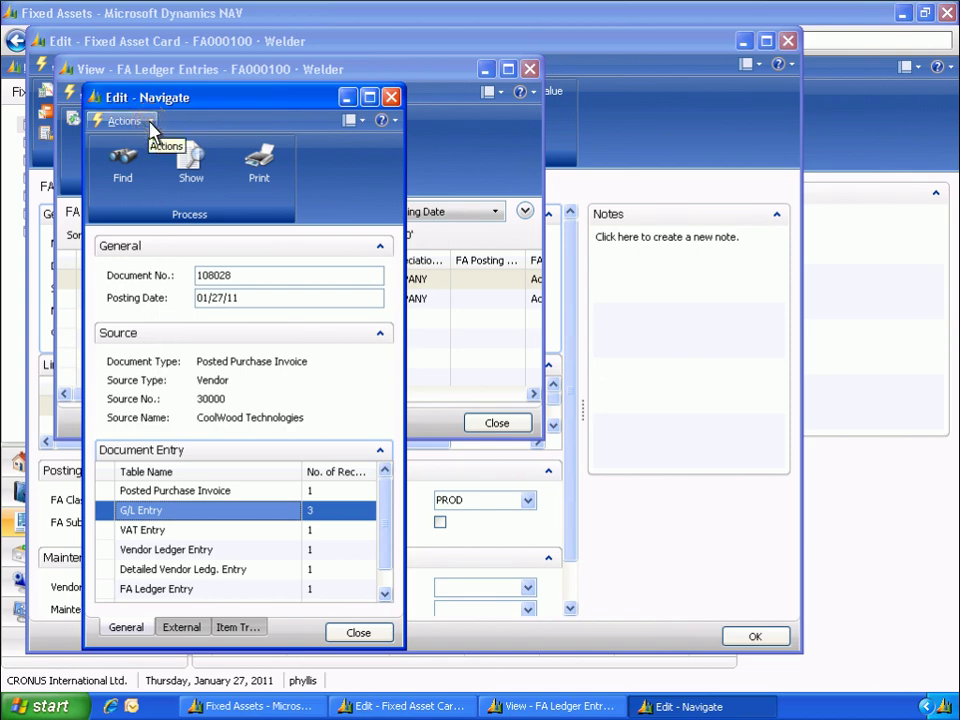
click(150, 122)
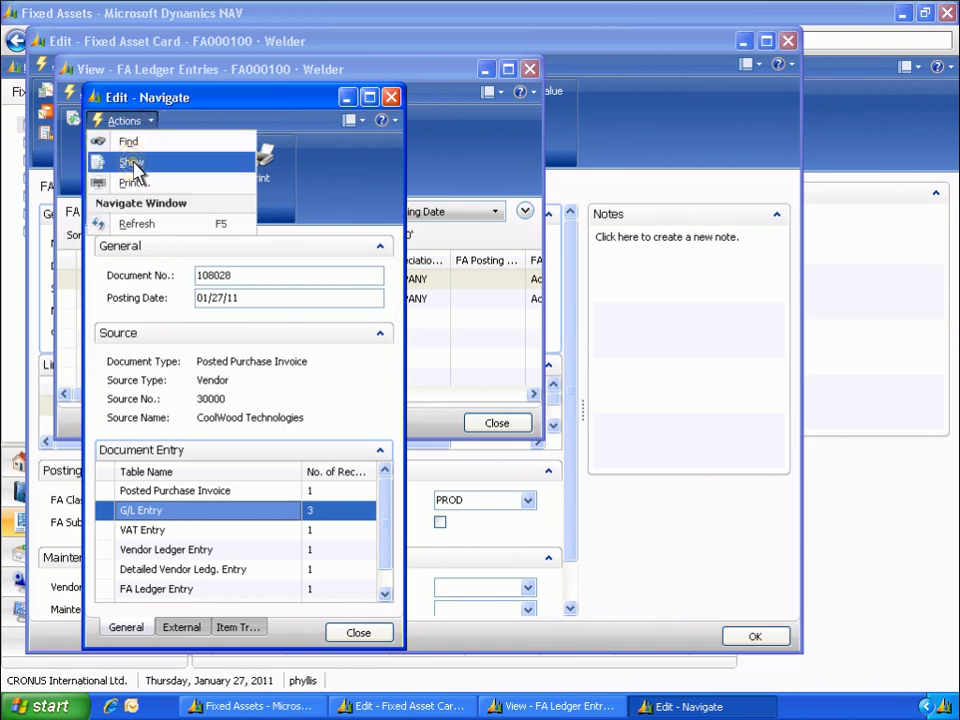
click(132, 164)
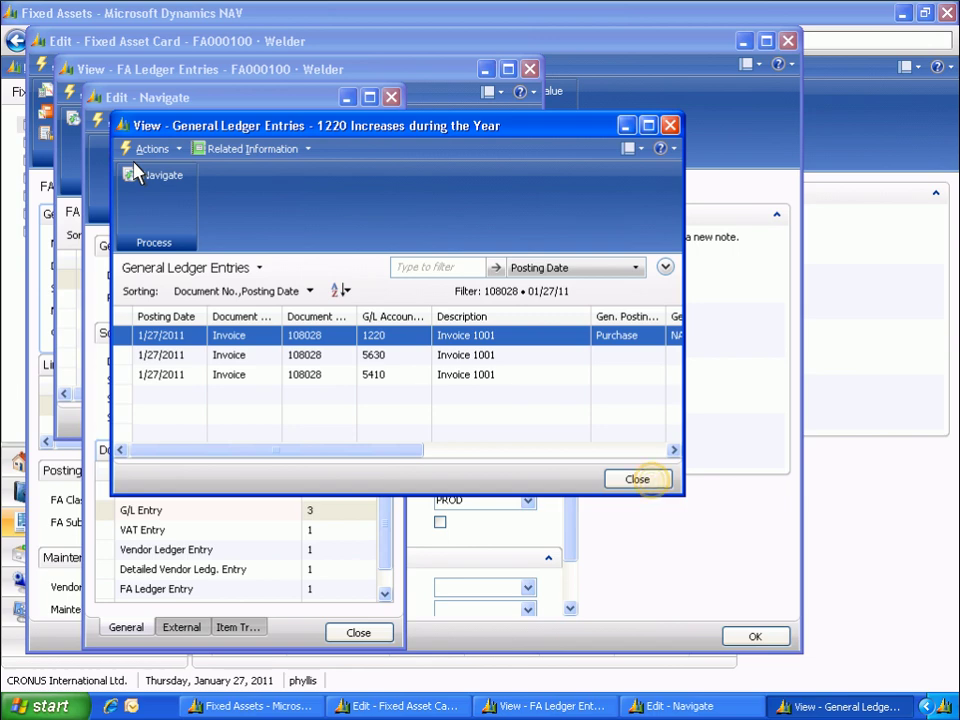
Step: Close the G/L Entries, Navigate and FA Ledger Entries windows to return to the Welder card
click(650, 482)
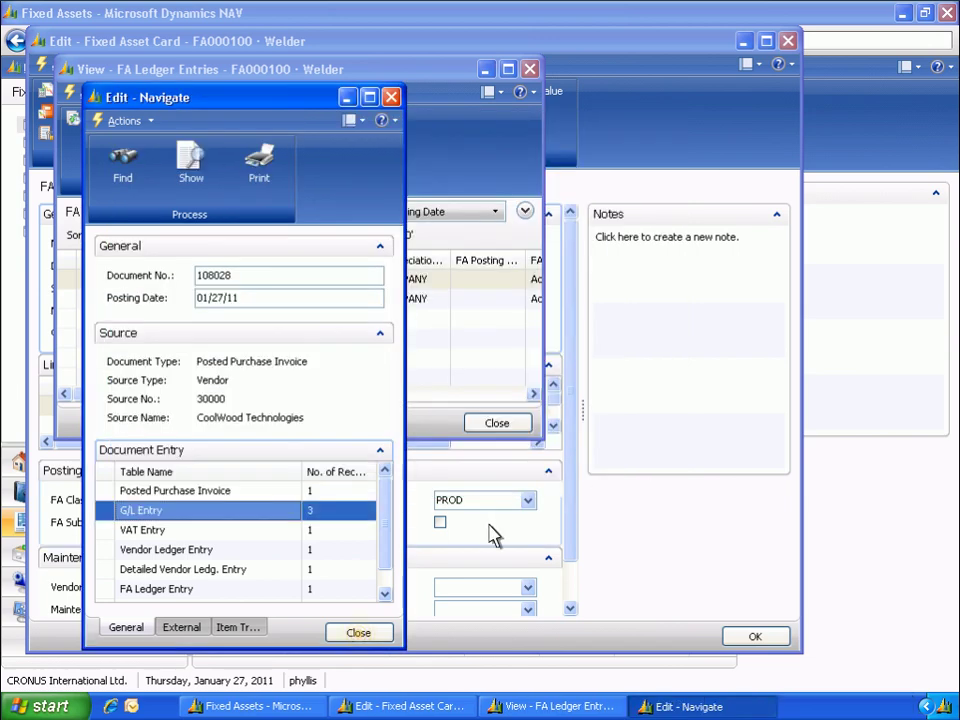
click(360, 633)
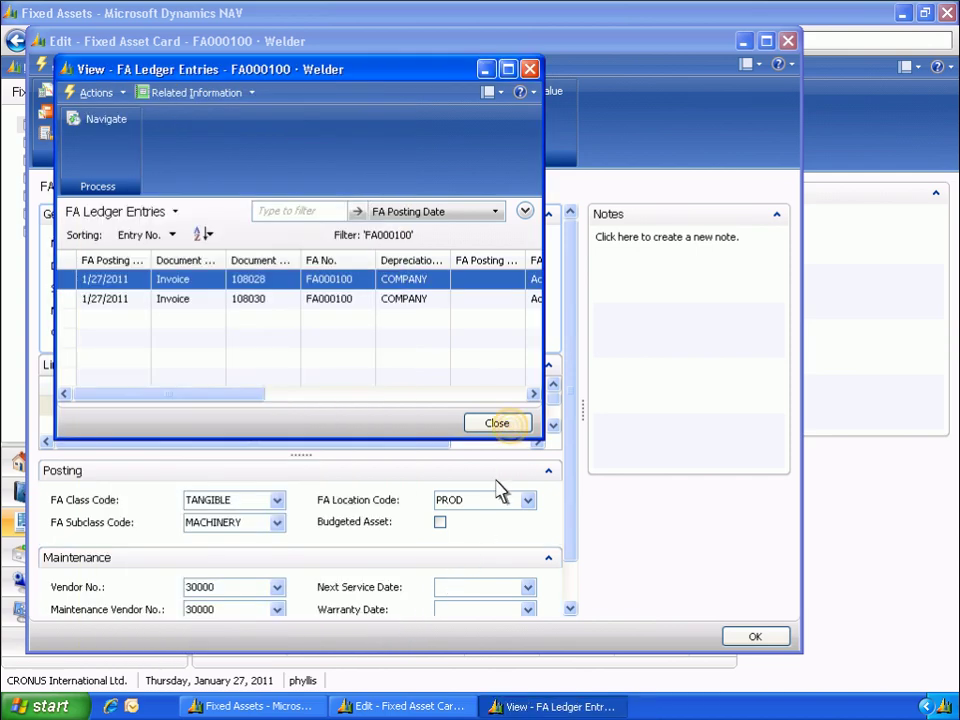
click(497, 423)
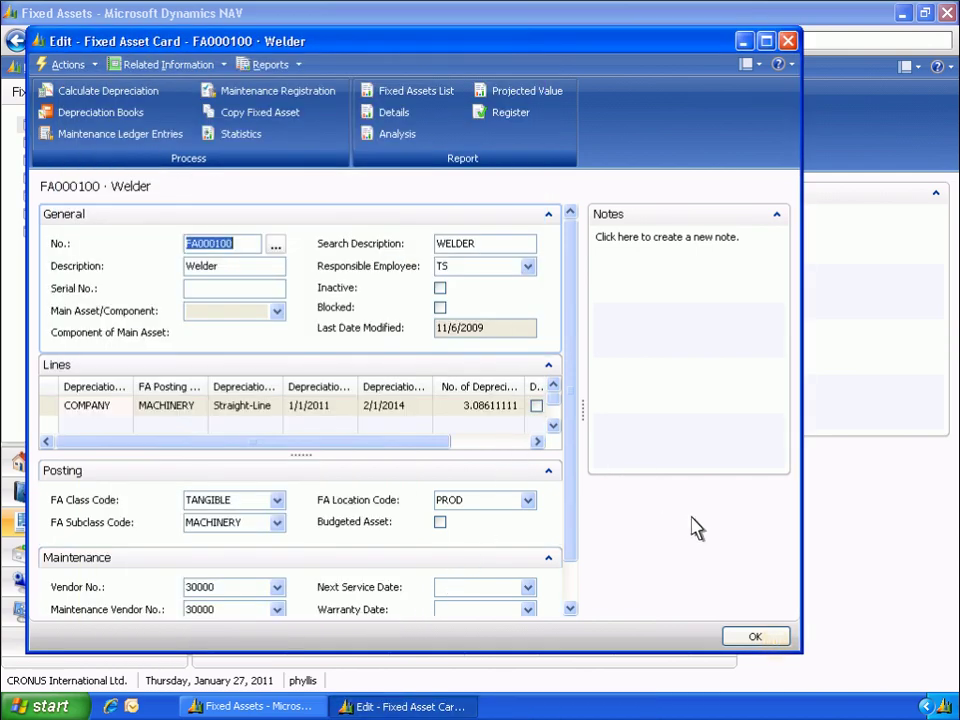
Step: Close the Welder card and open insurance card INS000040 Machinery Insurance from the Insurance list
click(778, 636)
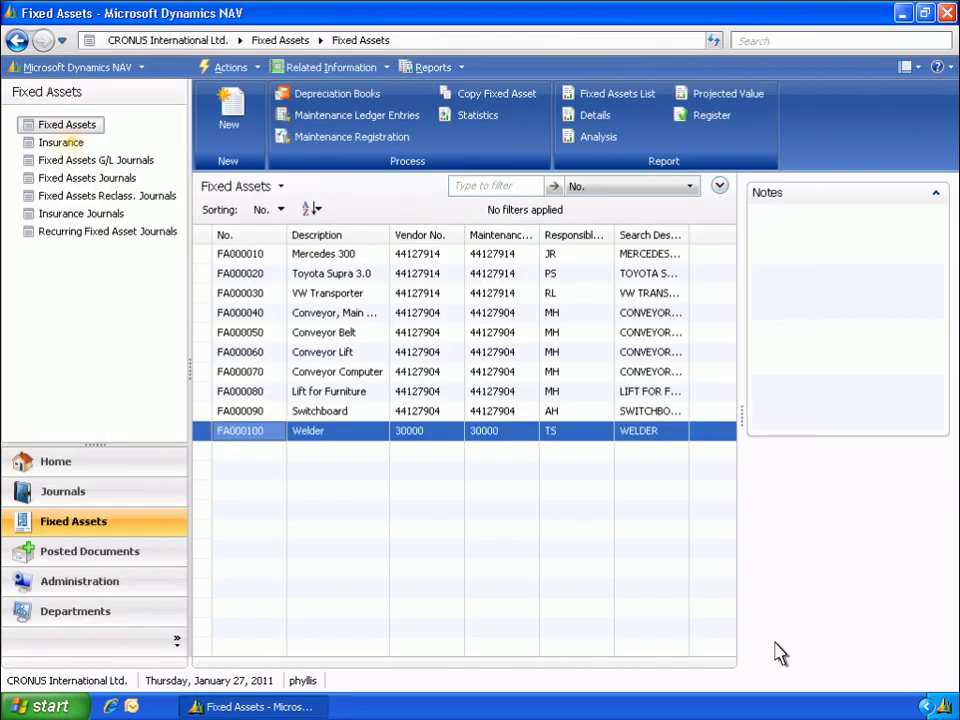
click(62, 143)
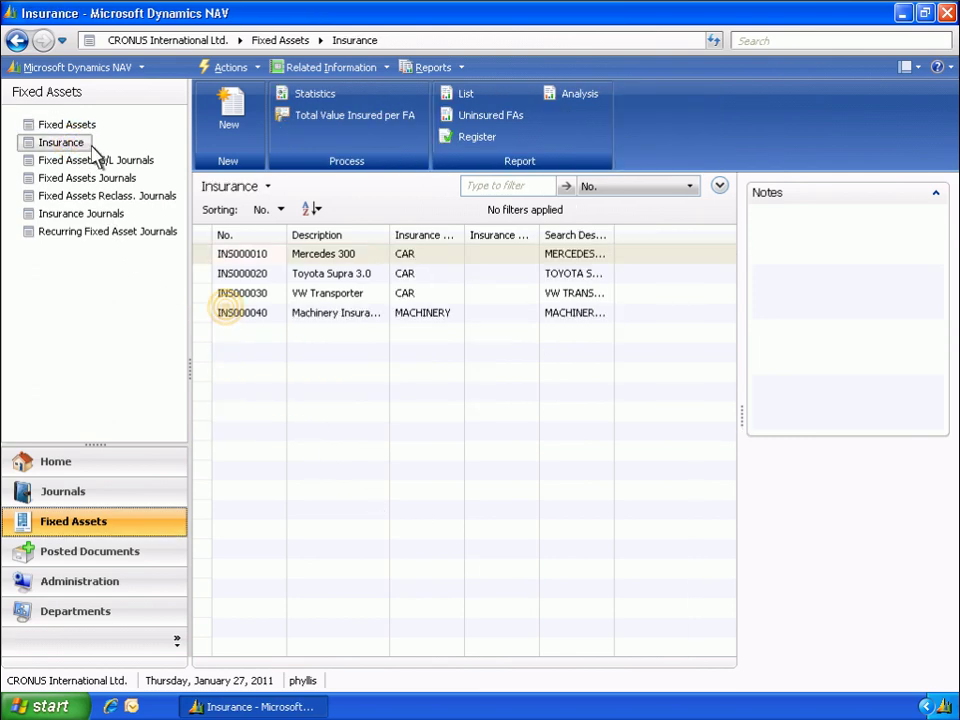
double_click(230, 317)
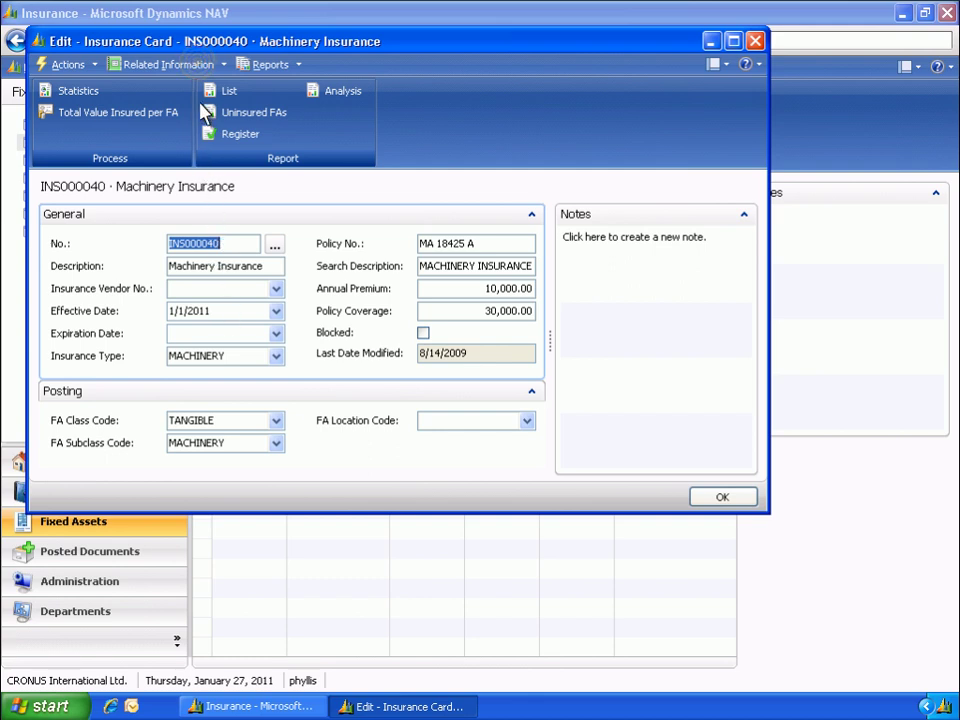
click(200, 65)
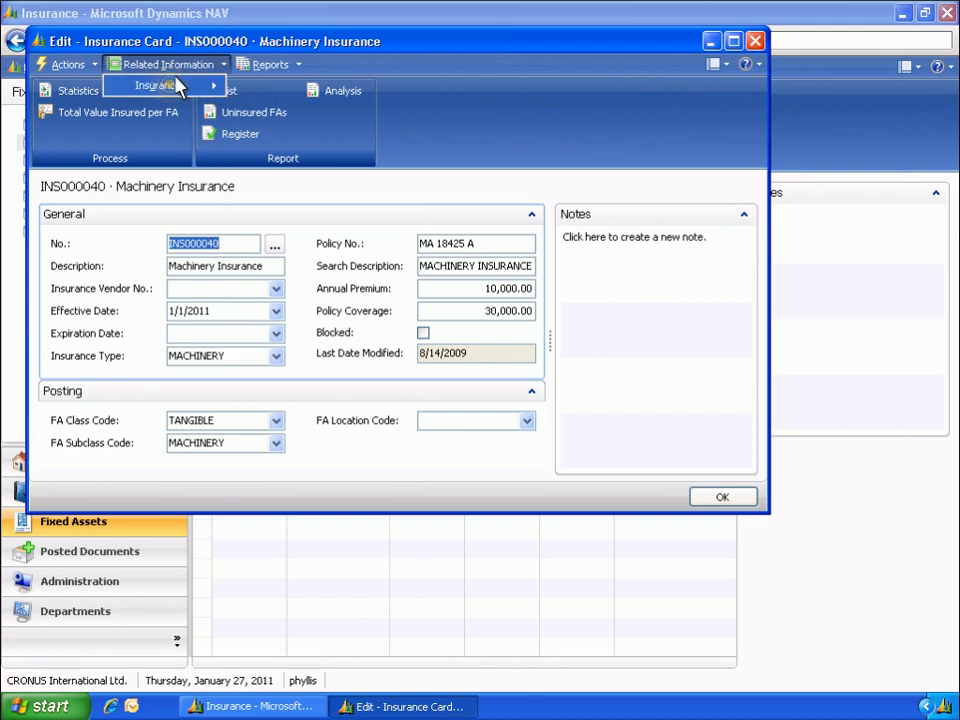
click(172, 88)
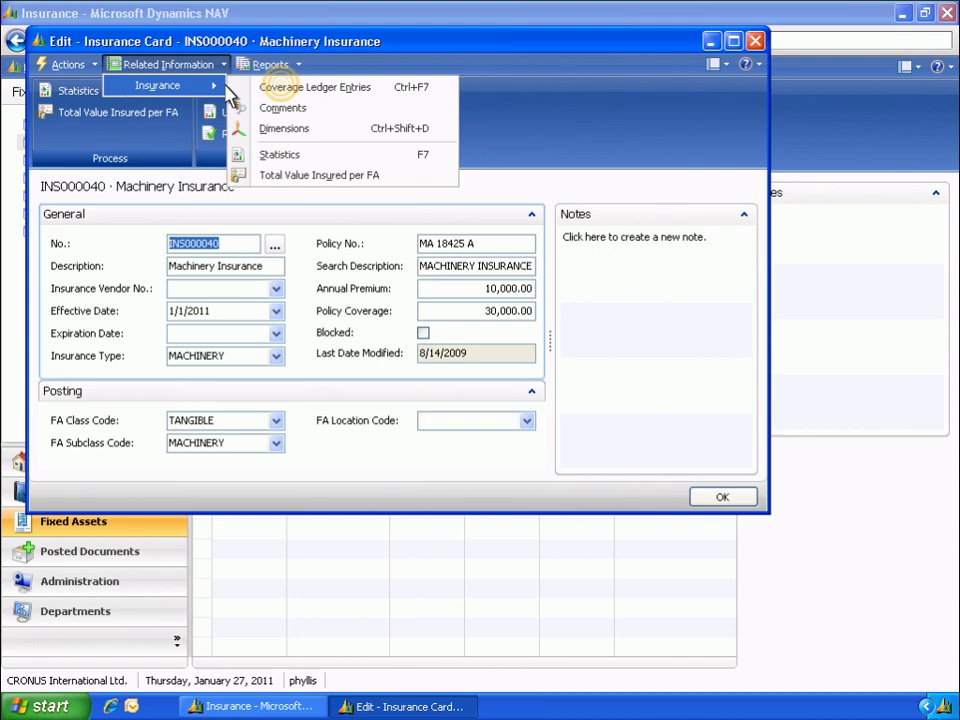
click(283, 90)
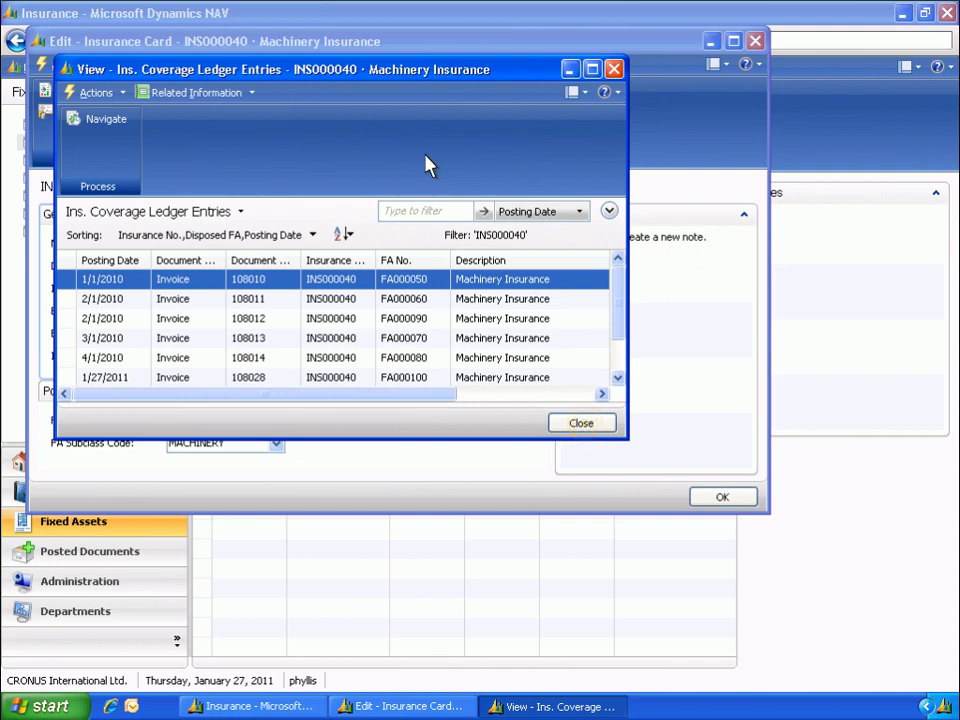
click(582, 424)
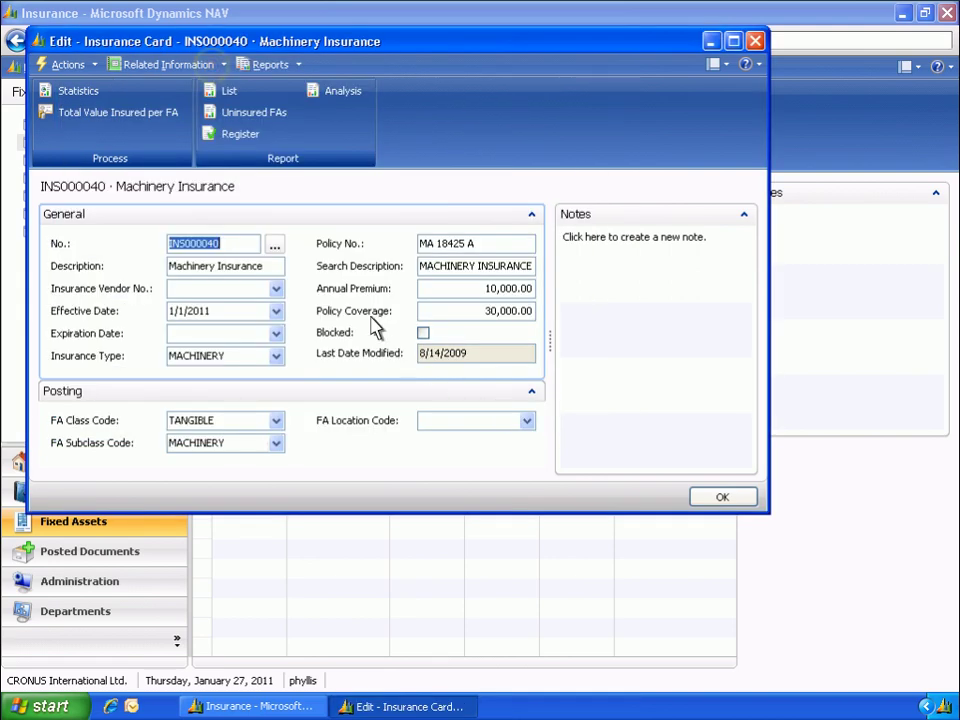
click(212, 68)
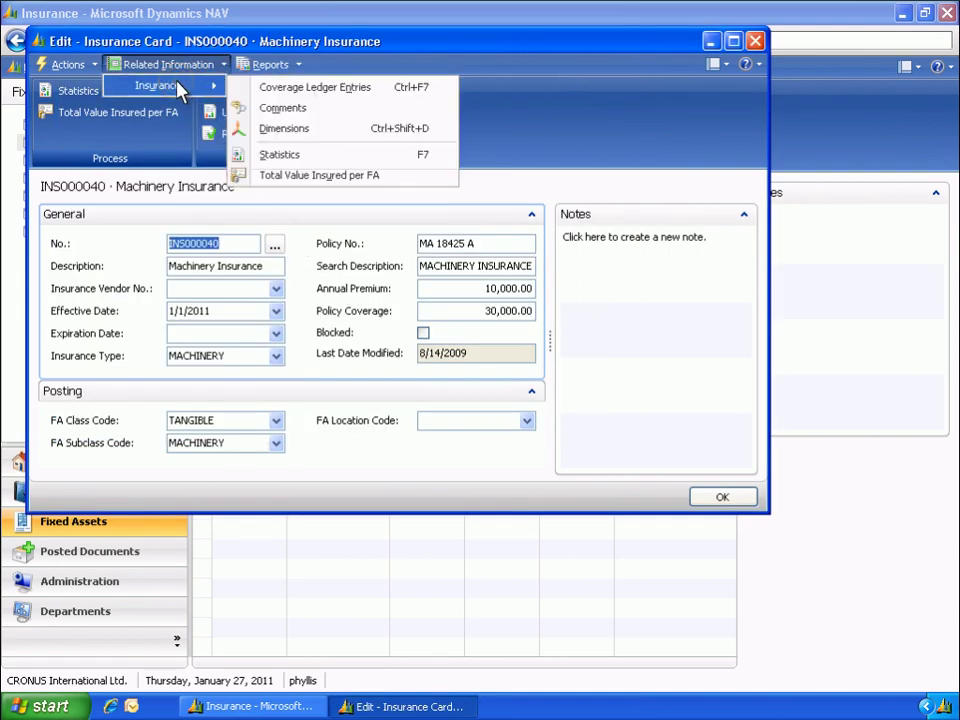
click(282, 158)
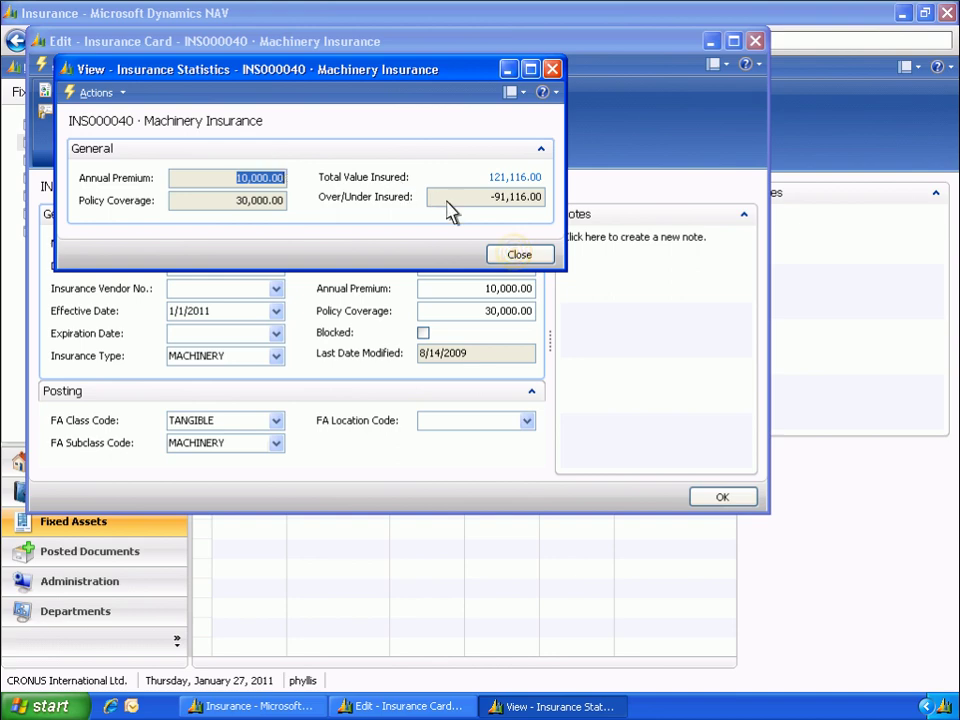
click(519, 256)
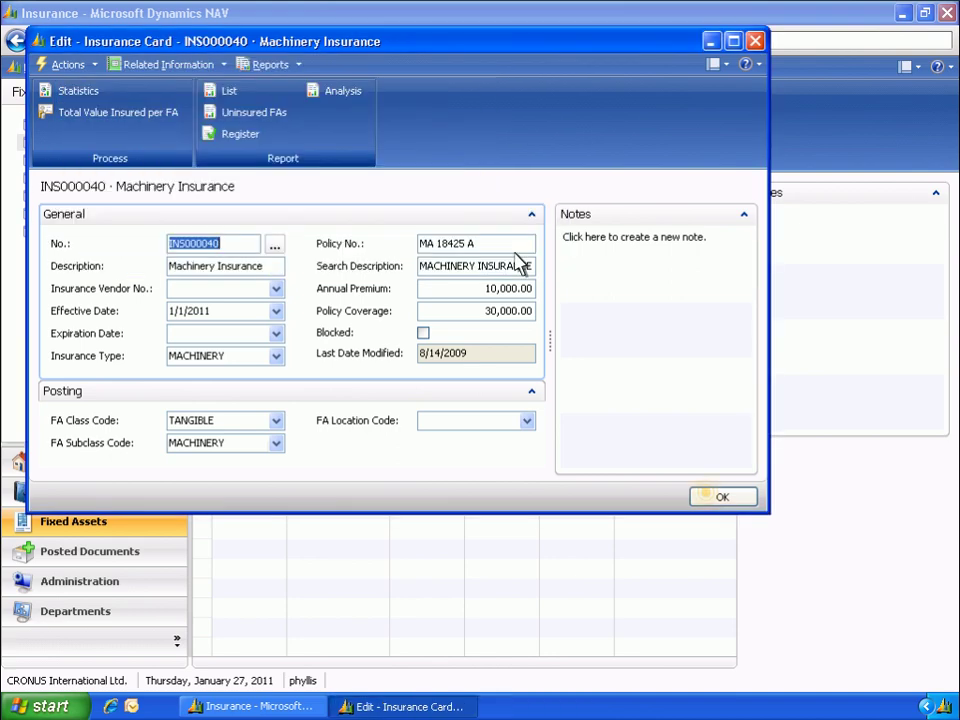
Step: Close the INS000040 Machinery Insurance card with OK, back to the four-policy Insurance list
click(712, 499)
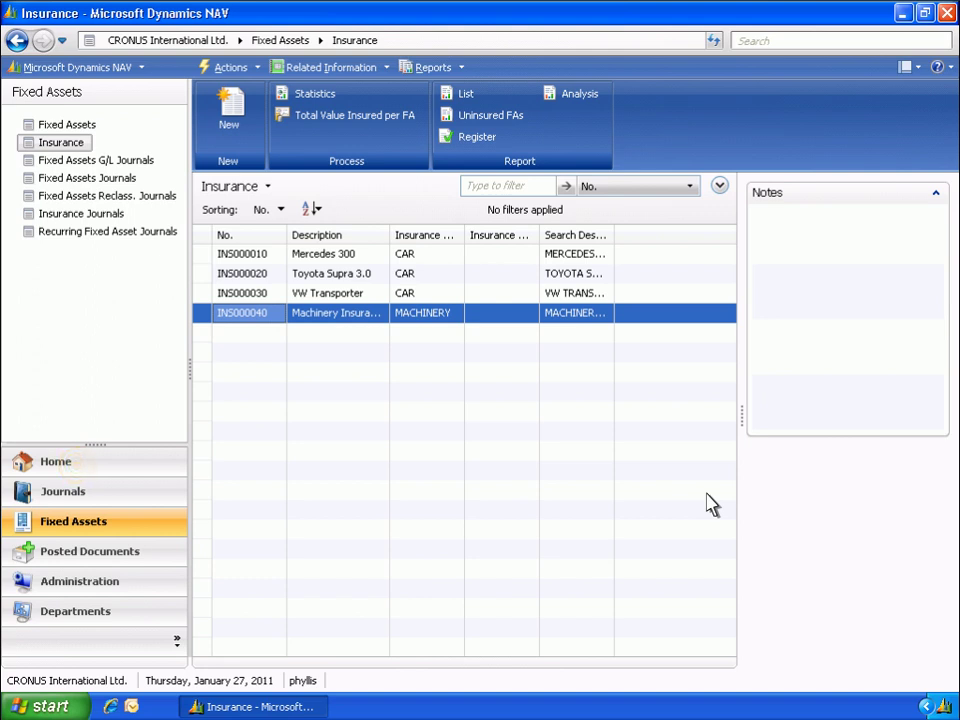